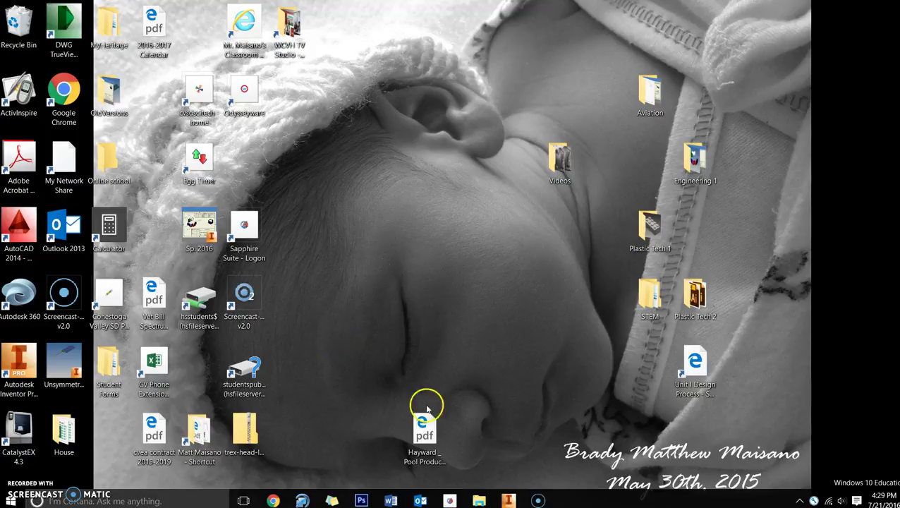
# Switch to Autodesk Inventor and create a new part from the Standard.ipt template.
pyautogui.click(507, 499)
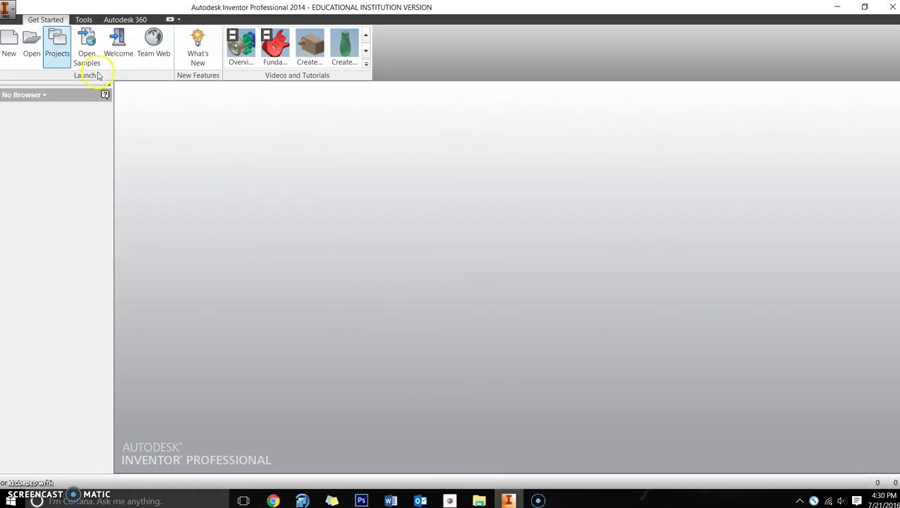
pyautogui.click(10, 36)
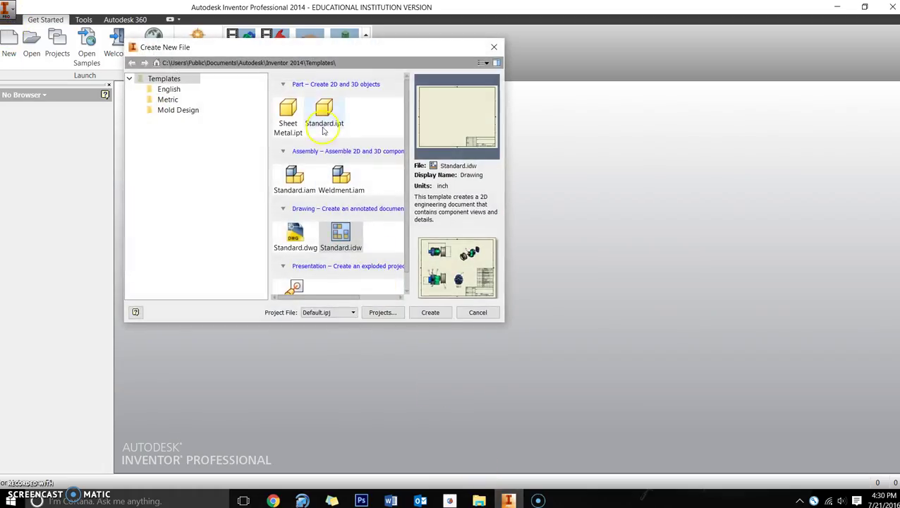
pyautogui.click(323, 113)
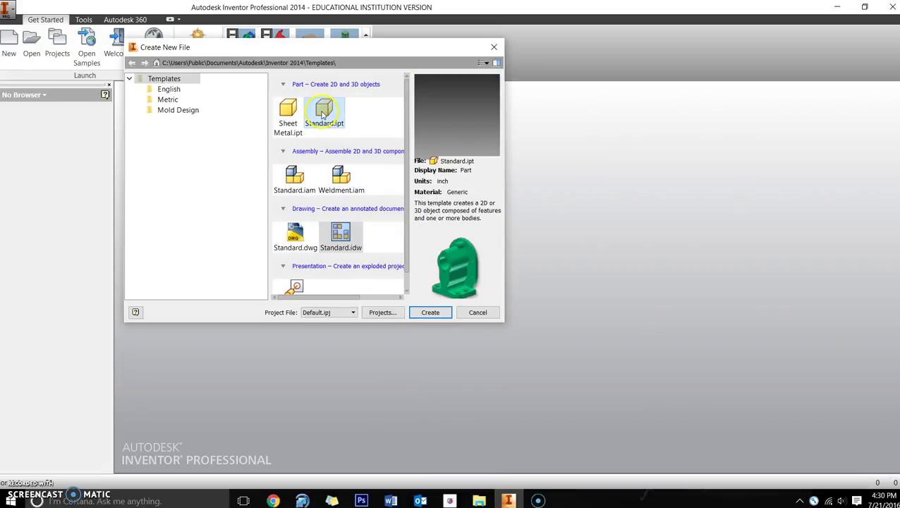
pyautogui.click(429, 312)
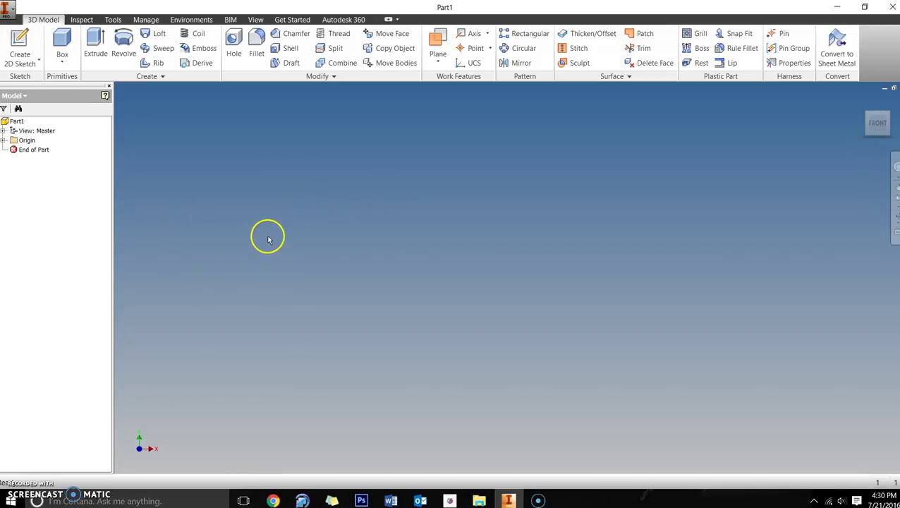
# Start a new 2D sketch on the XY plane.
pyautogui.click(20, 40)
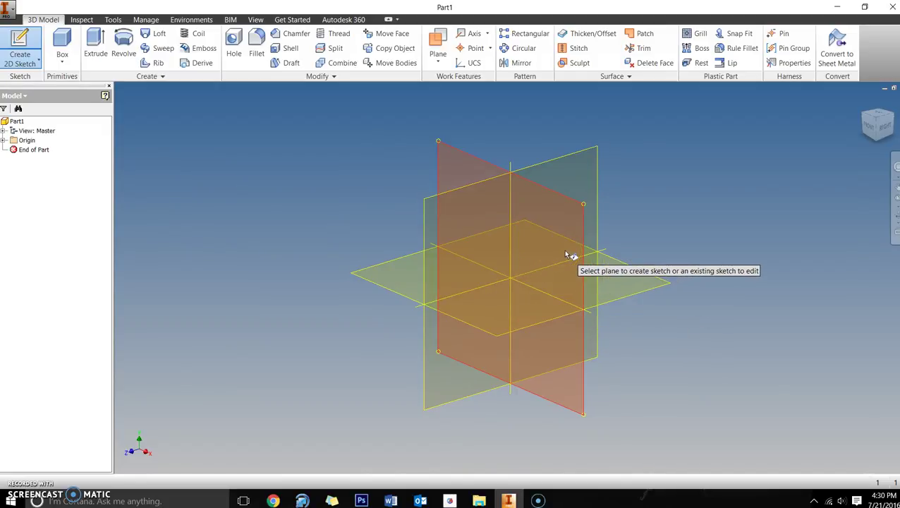
pyautogui.moveTo(567, 253)
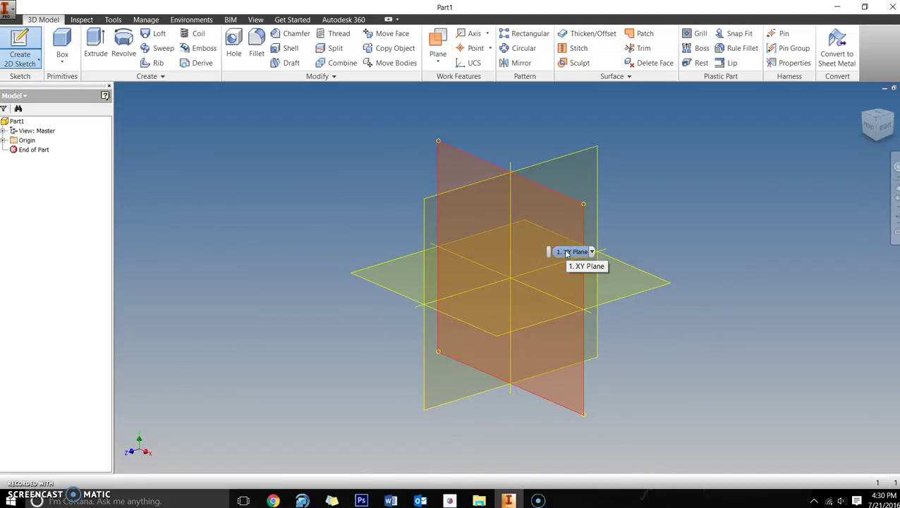
pyautogui.click(571, 225)
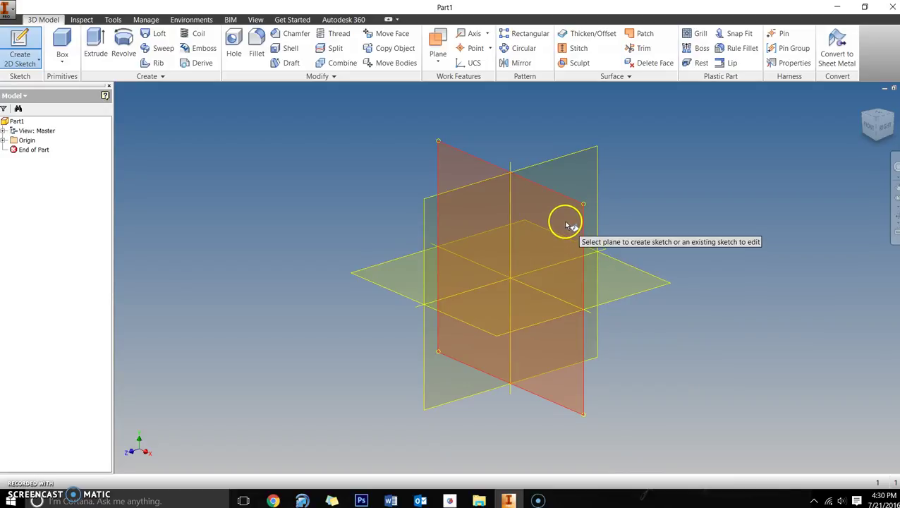
pyautogui.click(566, 225)
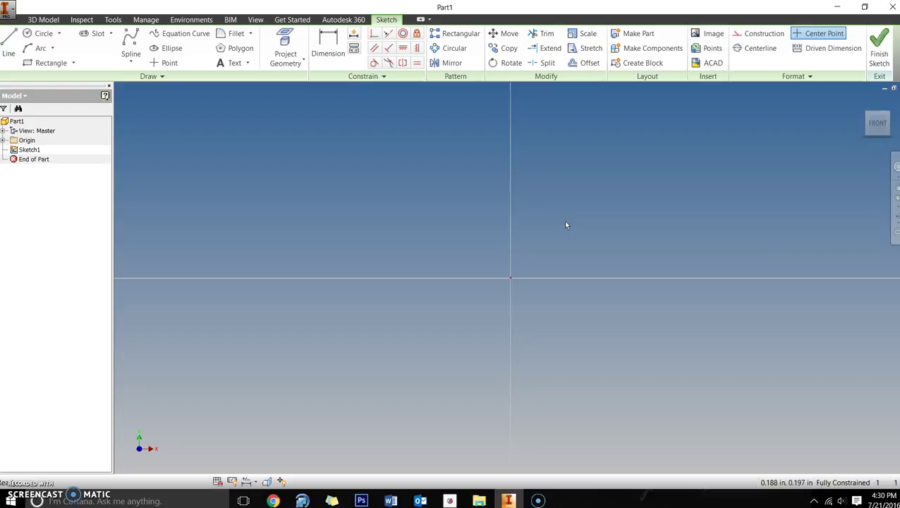
pyautogui.click(550, 224)
# Draw a 14 in horizontal line running in the positive X direction from the sketch origin.
pyautogui.click(10, 43)
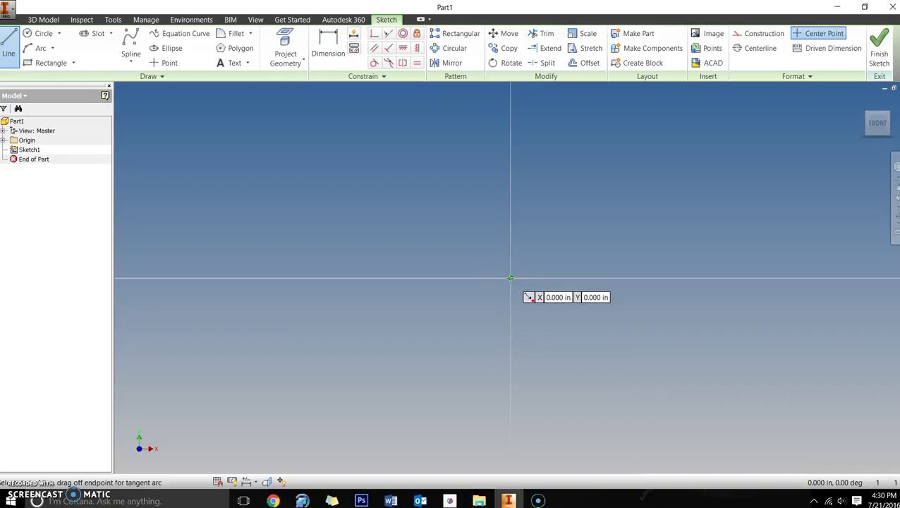
pyautogui.moveTo(509, 277)
pyautogui.mouseDown()
pyautogui.moveTo(554, 289)
pyautogui.moveTo(713, 294)
pyautogui.moveTo(746, 278)
pyautogui.mouseUp()
pyautogui.write('14')
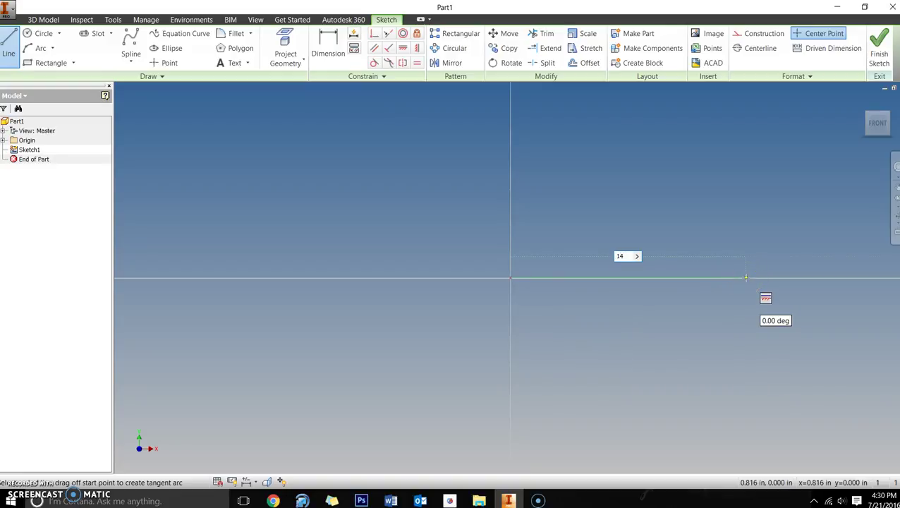
pyautogui.press('Return')
pyautogui.moveTo(746, 255)
pyautogui.mouseDown(button='middle')
pyautogui.moveTo(423, 227)
pyautogui.moveTo(435, 281)
pyautogui.moveTo(490, 291)
pyautogui.moveTo(423, 267)
pyautogui.moveTo(516, 295)
pyautogui.moveTo(485, 272)
pyautogui.mouseUp(button='middle')
pyautogui.scroll(-3, 485, 273)
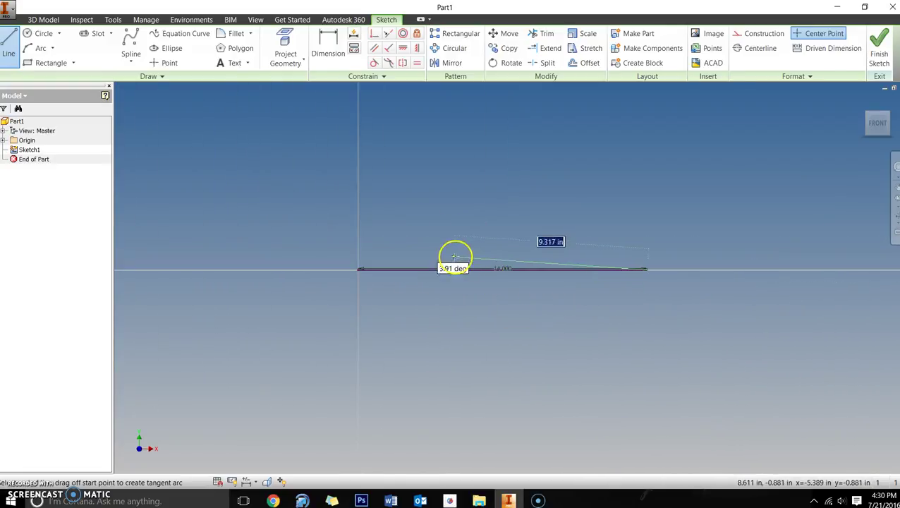
pyautogui.scroll(-1, 488, 244)
pyautogui.scroll(1, 488, 244)
pyautogui.scroll(3, 512, 275)
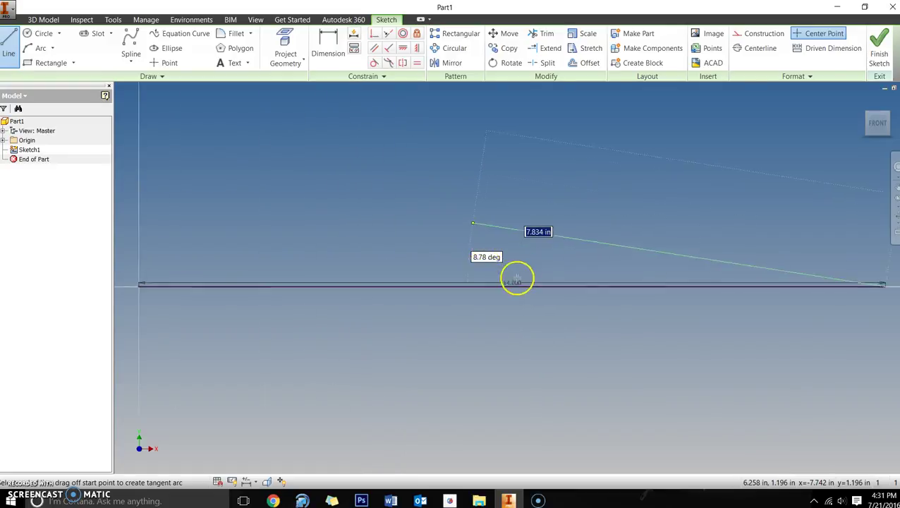
pyautogui.scroll(2, 557, 267)
pyautogui.scroll(-4, 538, 251)
pyautogui.scroll(3, 542, 255)
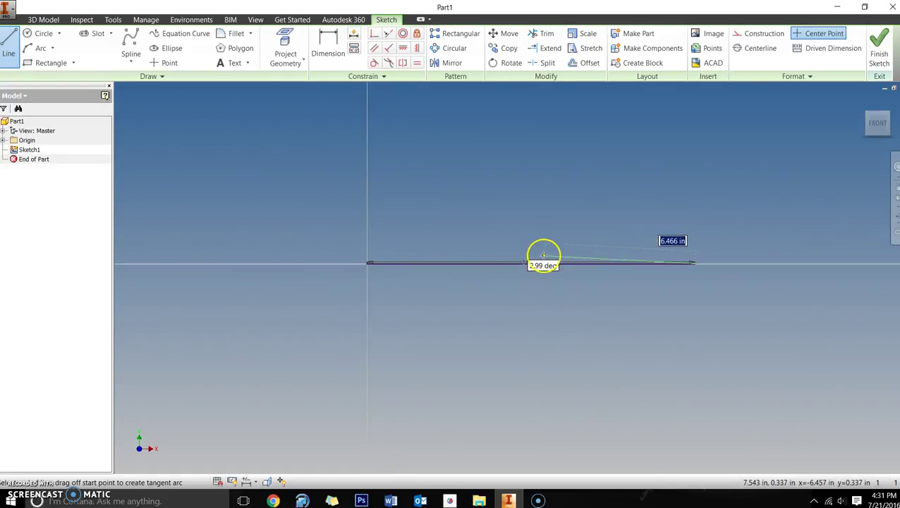
pyautogui.scroll(-2, 543, 253)
pyautogui.scroll(2, 543, 252)
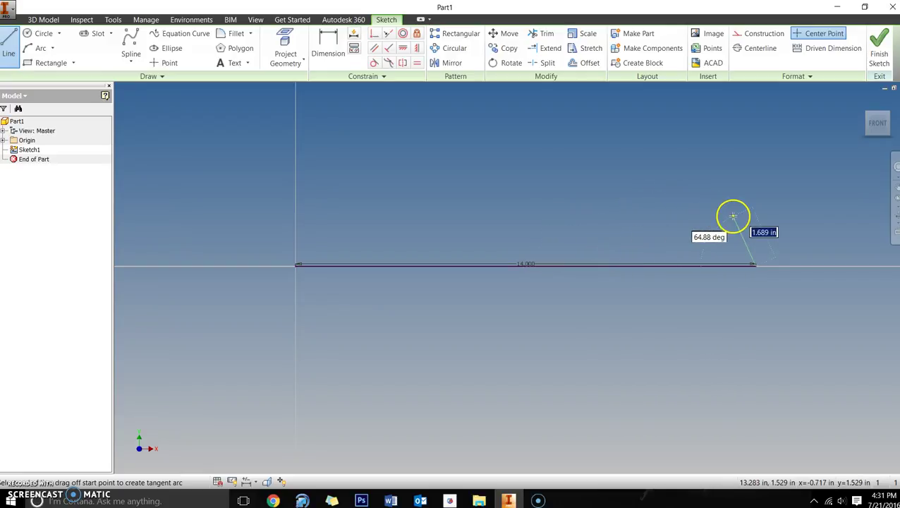
# Draw a 2.25 in vertical line upward from the midpoint of the 14 in base line.
pyautogui.press('Escape')
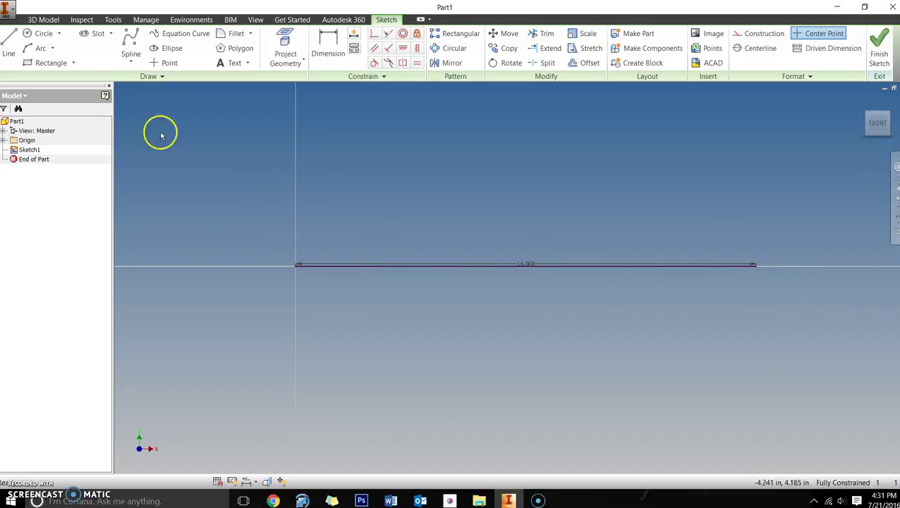
pyautogui.click(10, 48)
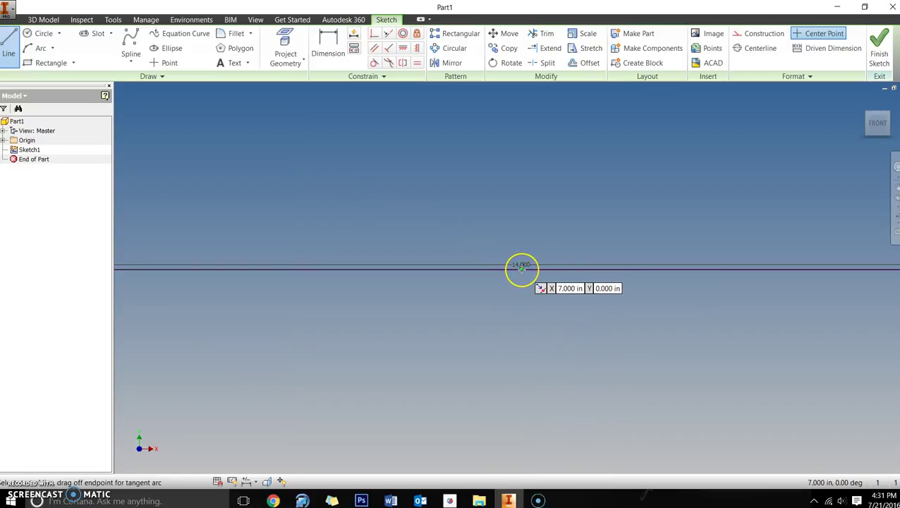
pyautogui.click(521, 266)
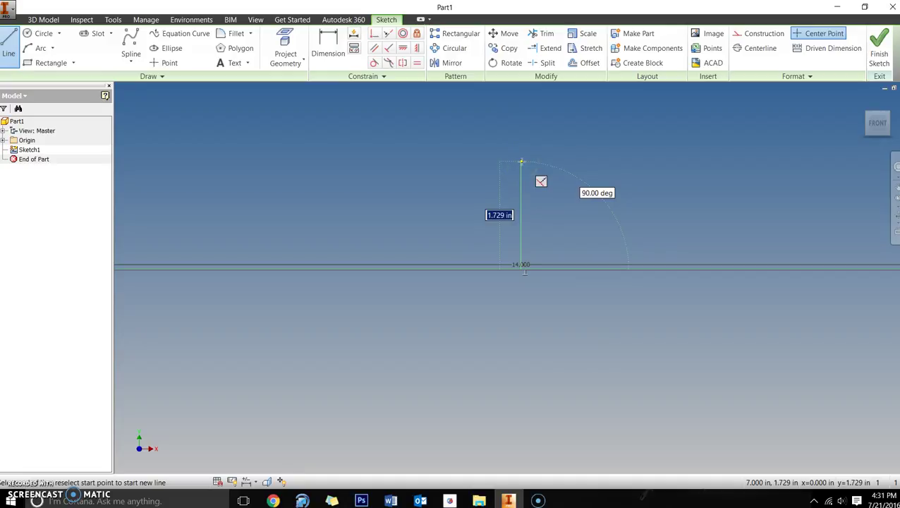
pyautogui.write('2.25')
pyautogui.press('Return')
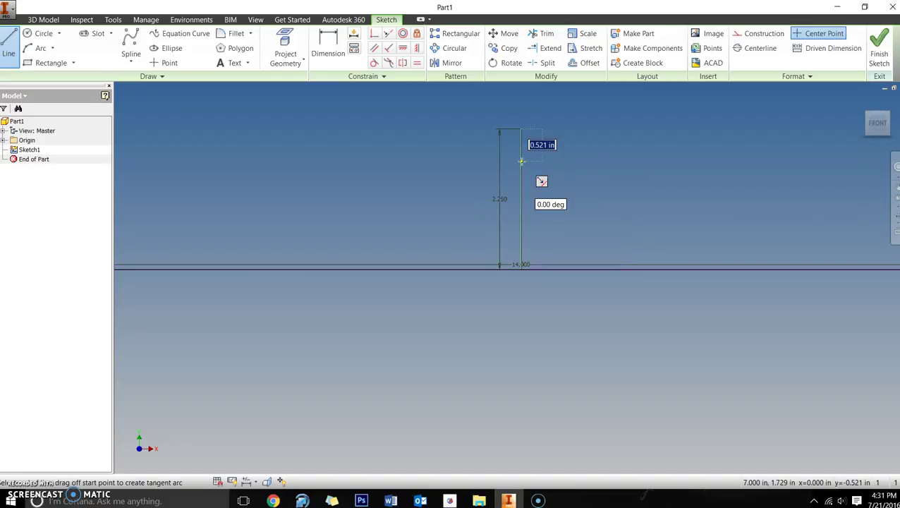
# Draw 6 in horizontal lines to the left and to the right from the upper end of the vertical line.
pyautogui.scroll(-4, 399, 176)
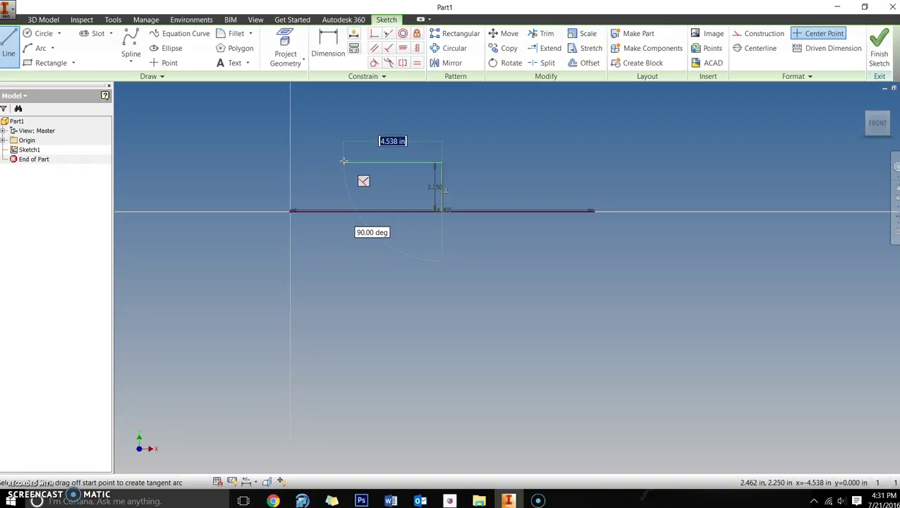
pyautogui.write('6')
pyautogui.press('Return')
pyautogui.press('Escape')
pyautogui.click(8, 46)
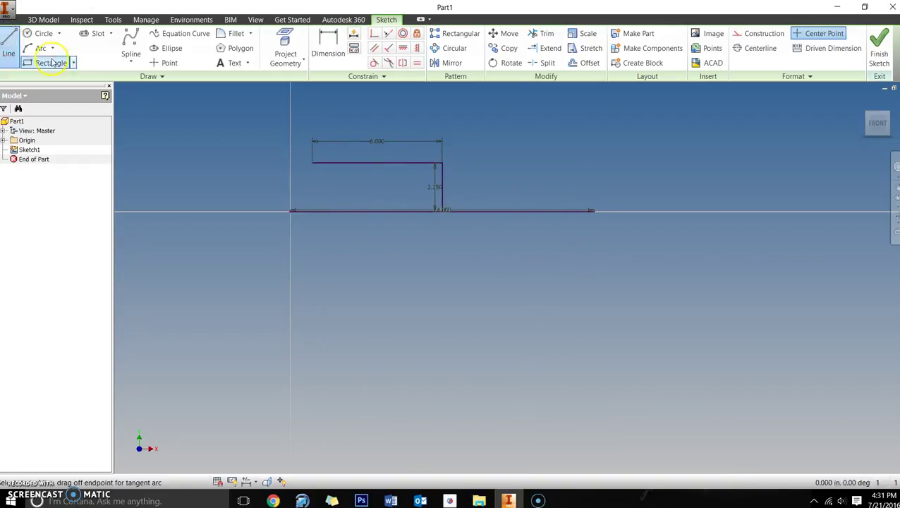
pyautogui.click(442, 163)
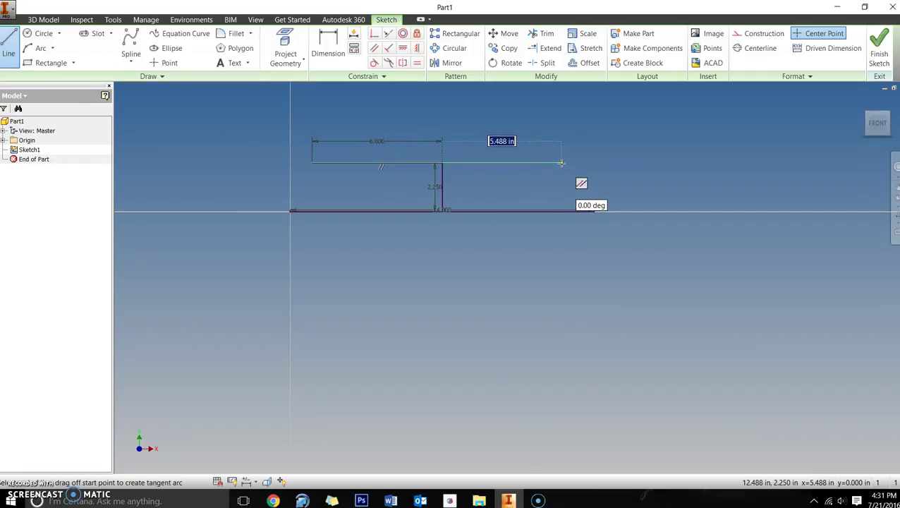
pyautogui.press('Return')
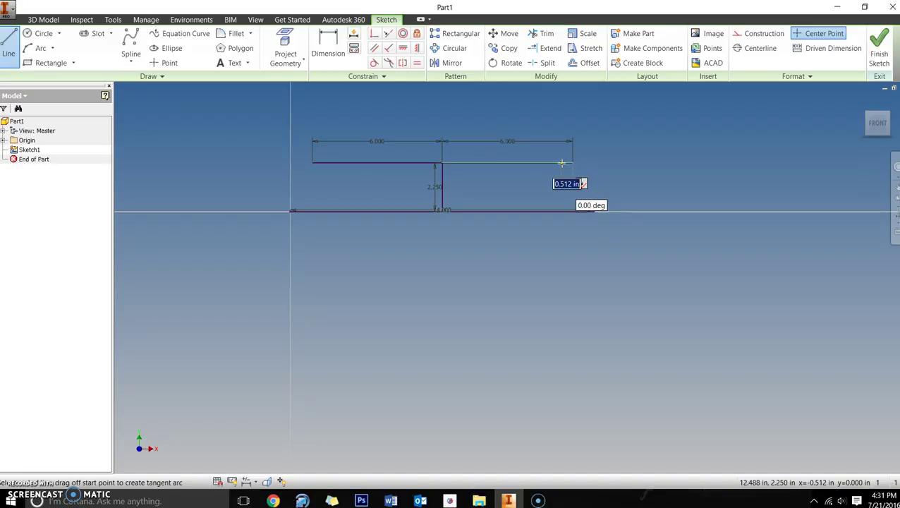
# Close the trapezoid with slanted lines joining both ends of the upper edge to the matching ends of the base line.
pyautogui.scroll(5, 574, 185)
pyautogui.scroll(-5, 620, 246)
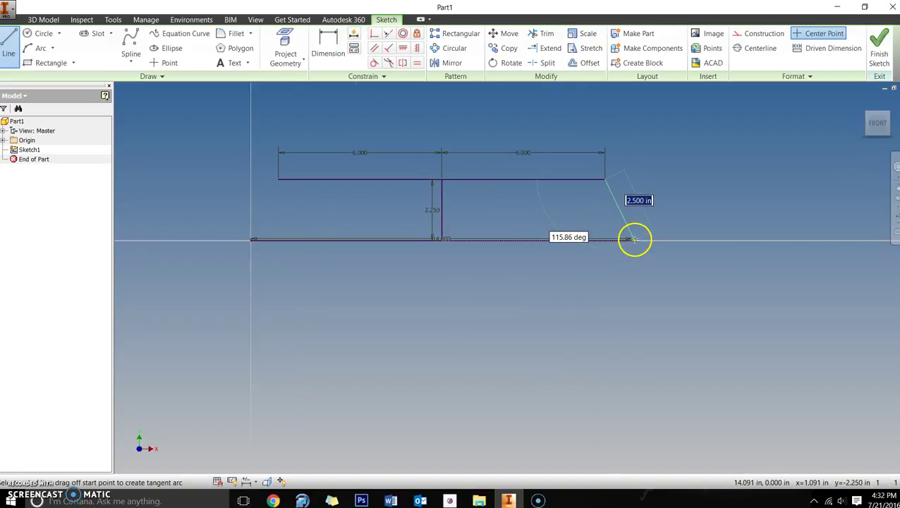
pyautogui.scroll(3, 633, 241)
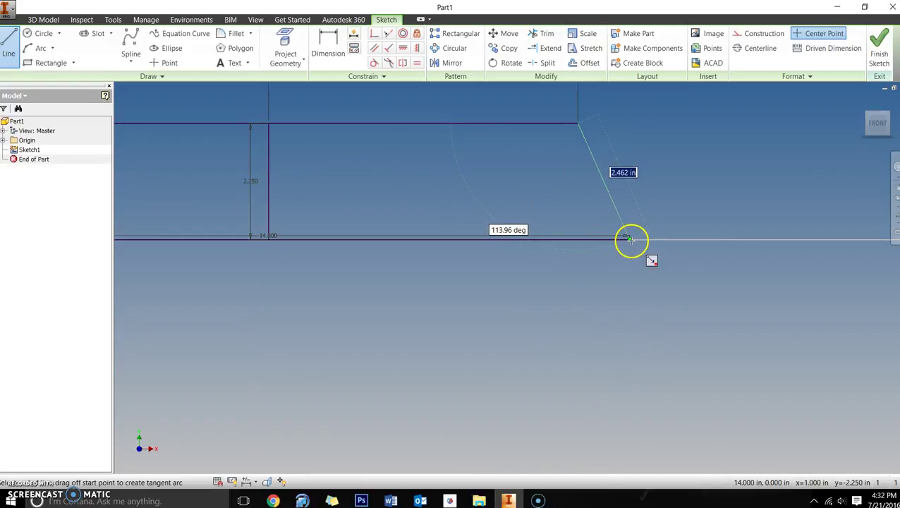
pyautogui.click(630, 240)
pyautogui.scroll(-5, 437, 190)
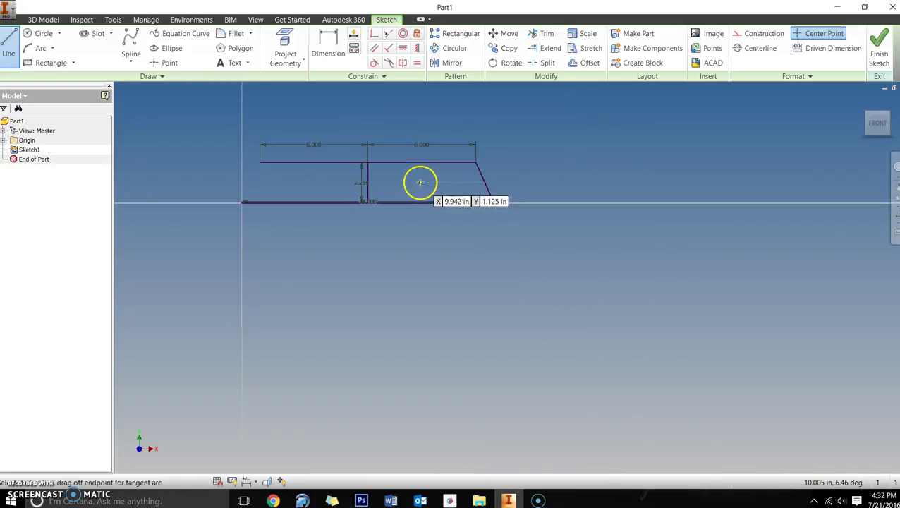
pyautogui.click(261, 162)
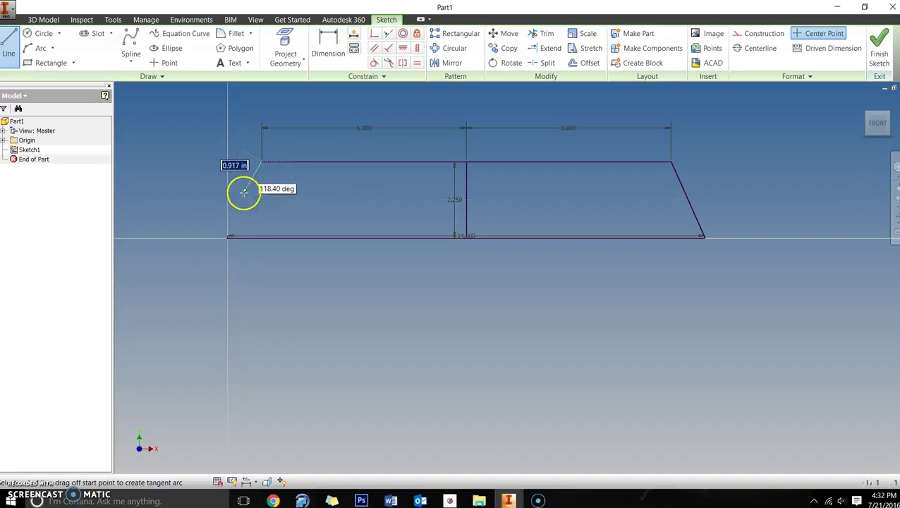
pyautogui.click(227, 236)
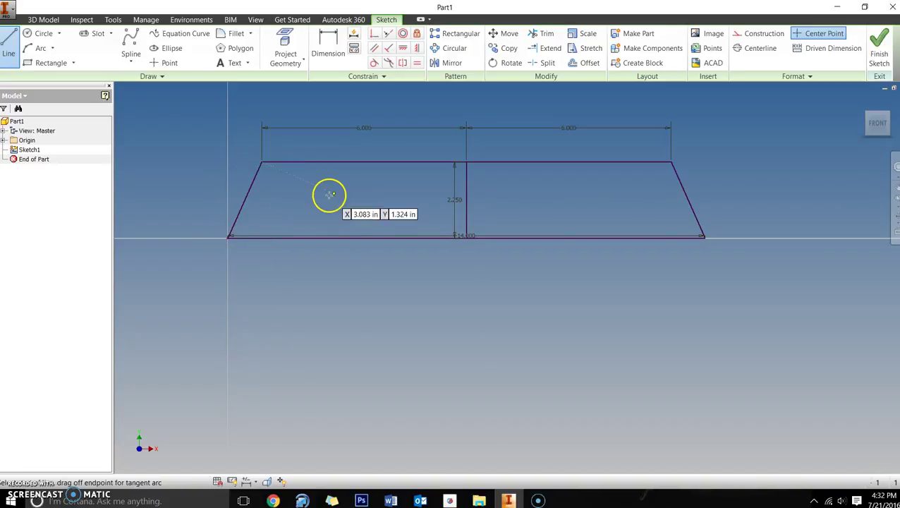
# Offset the closed trapezoid outline inward to form a smaller trapezoid inside it.
pyautogui.moveTo(376, 211); pyautogui.dragTo(336, 289, button='middle')
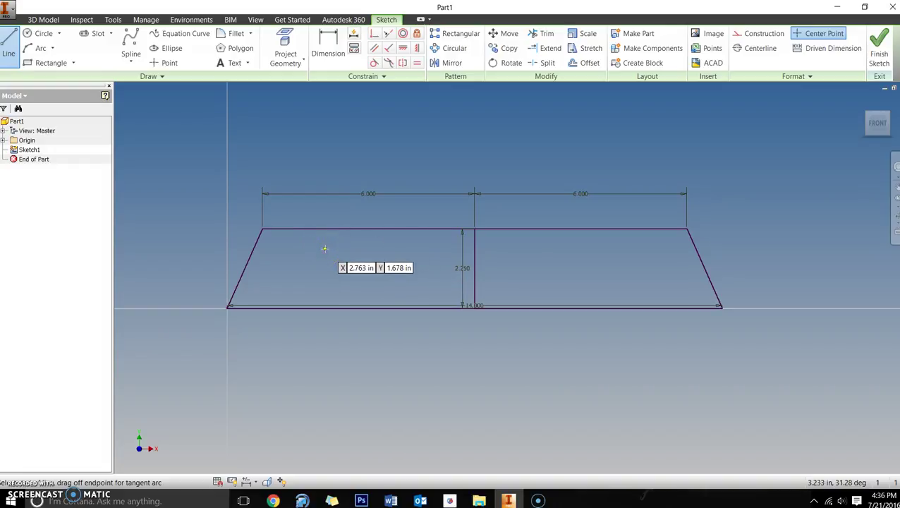
pyautogui.scroll(-1, 325, 245)
pyautogui.scroll(4, 255, 215)
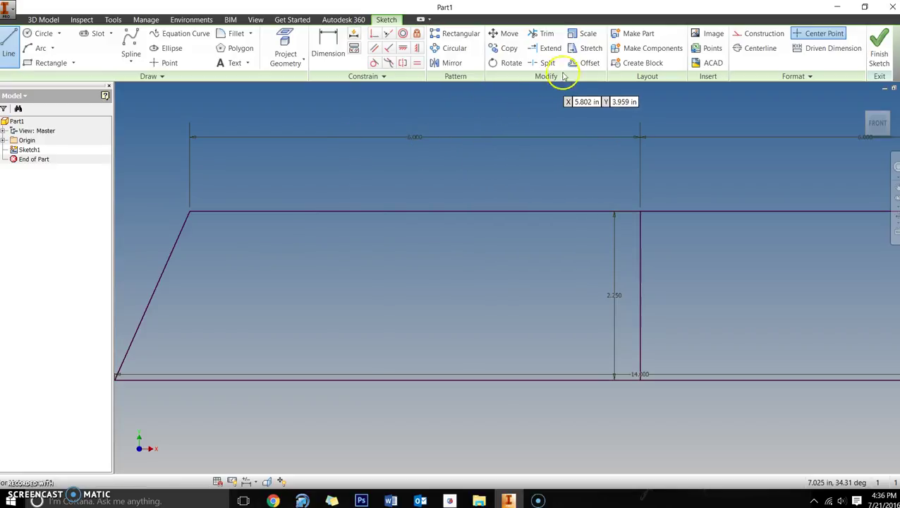
pyautogui.click(586, 63)
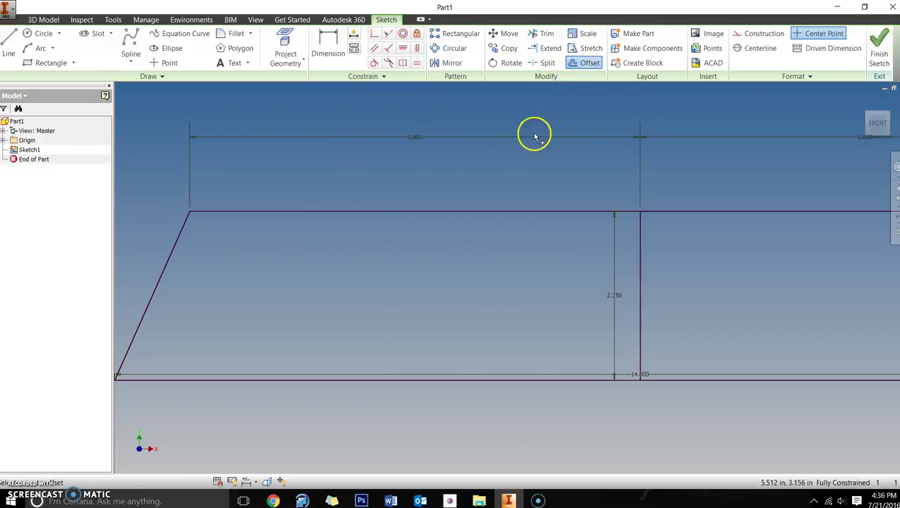
pyautogui.scroll(-2, 462, 211)
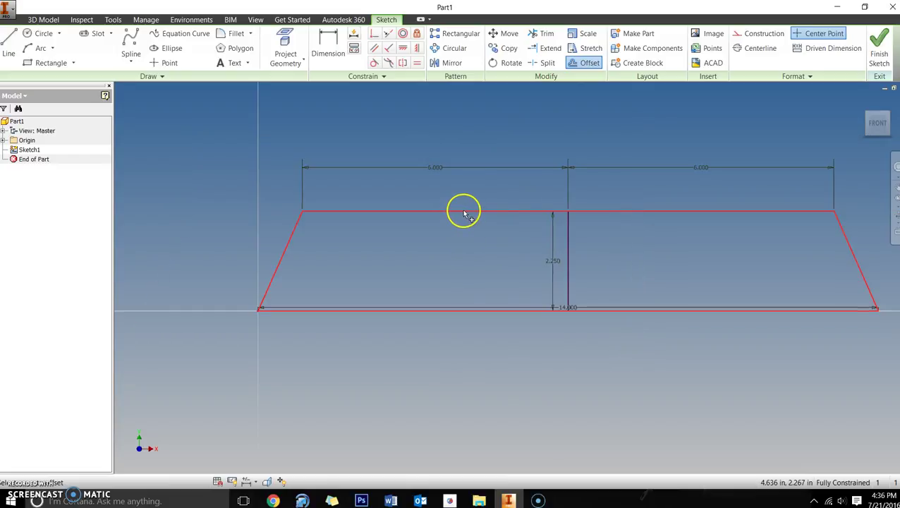
pyautogui.click(513, 212)
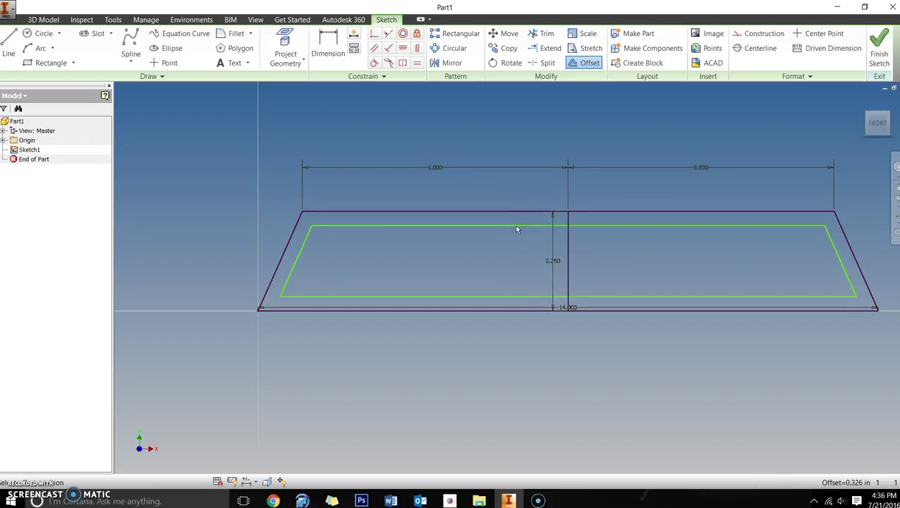
pyautogui.moveTo(514, 227); pyautogui.dragTo(518, 219)
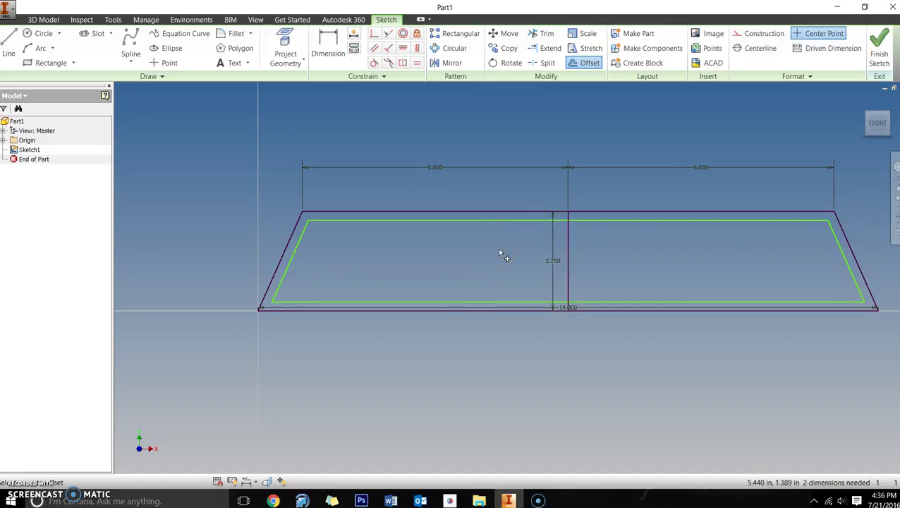
pyautogui.scroll(3, 455, 210)
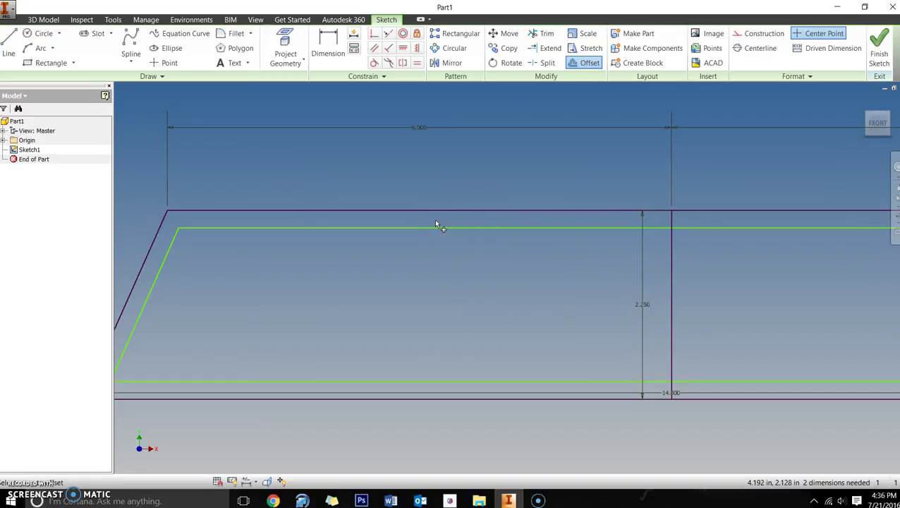
pyautogui.scroll(-3, 493, 262)
pyautogui.moveTo(605, 331)
pyautogui.mouseDown(button='middle')
pyautogui.moveTo(556, 331)
pyautogui.moveTo(458, 302)
pyautogui.mouseUp(button='middle')
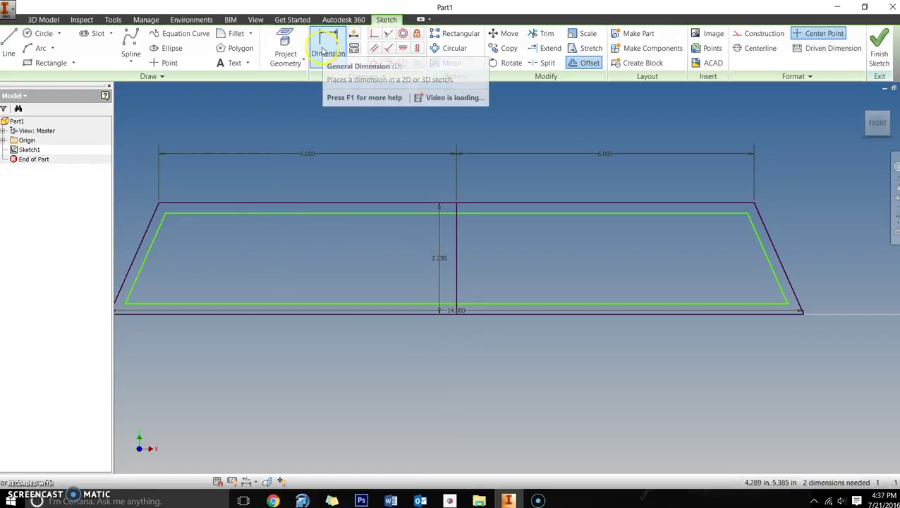
# Dimension the gap between the outer and inner upper edges of the trapezoid to 0.125 in.
pyautogui.click(325, 53)
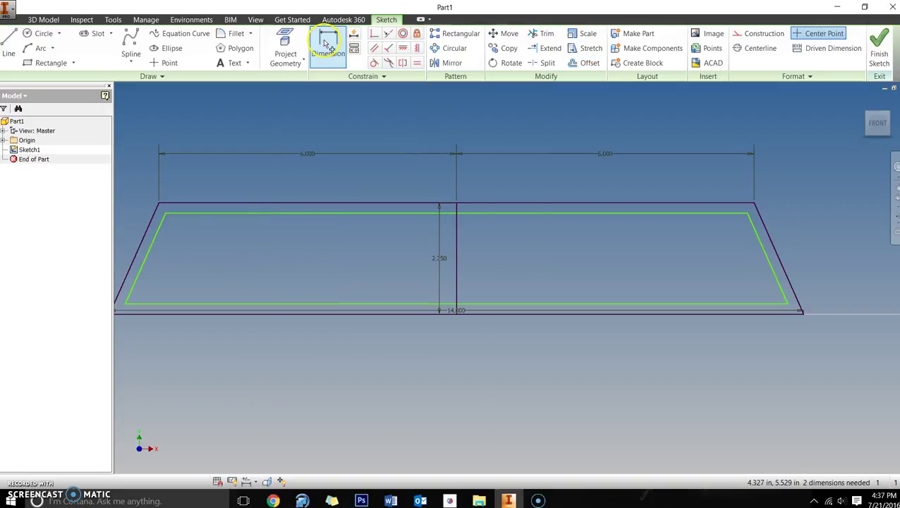
pyautogui.click(358, 205)
pyautogui.click(346, 213)
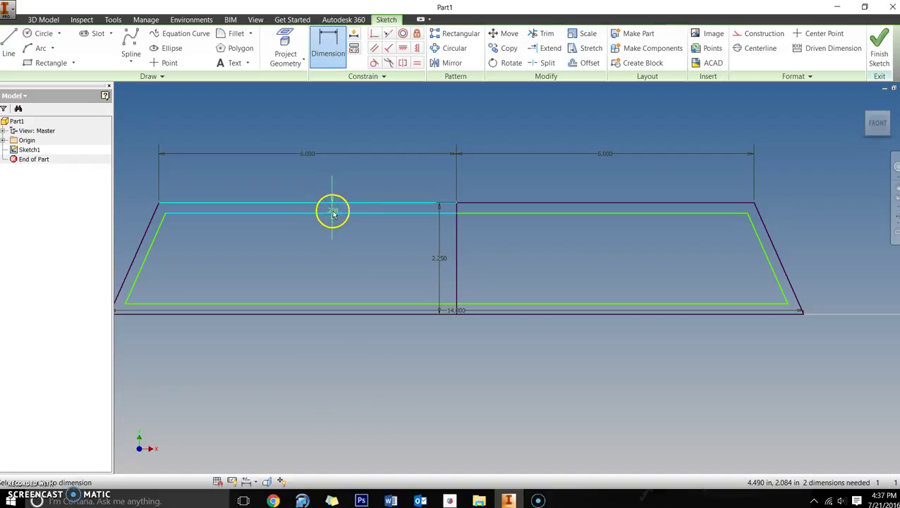
pyautogui.click(332, 232)
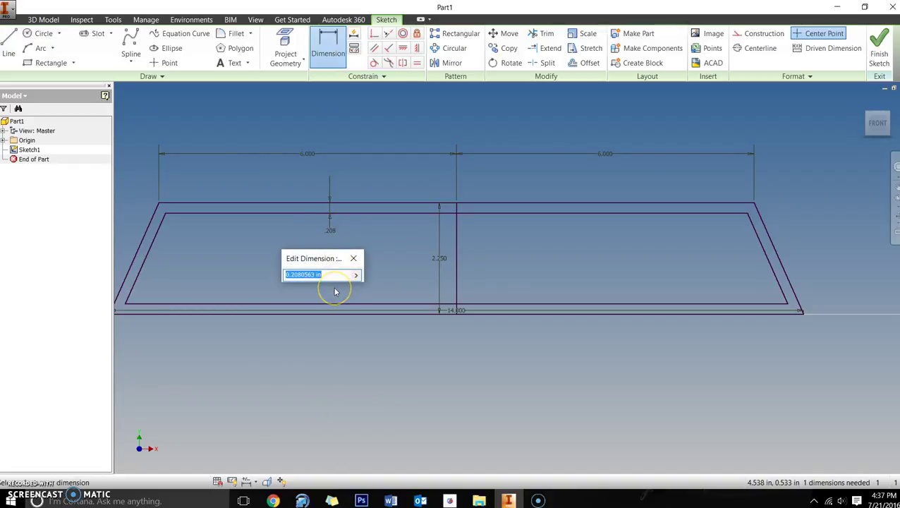
pyautogui.press('Return')
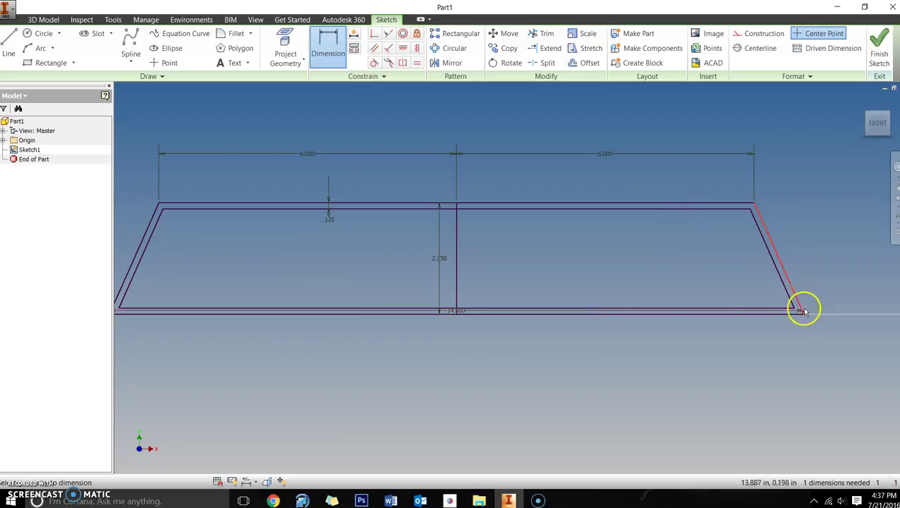
# Draw a vertical line 0.063 in right of the centre line, spanning from the inner upper edge to the inner lower edge.
pyautogui.moveTo(487, 268); pyautogui.dragTo(510, 268, button='middle')
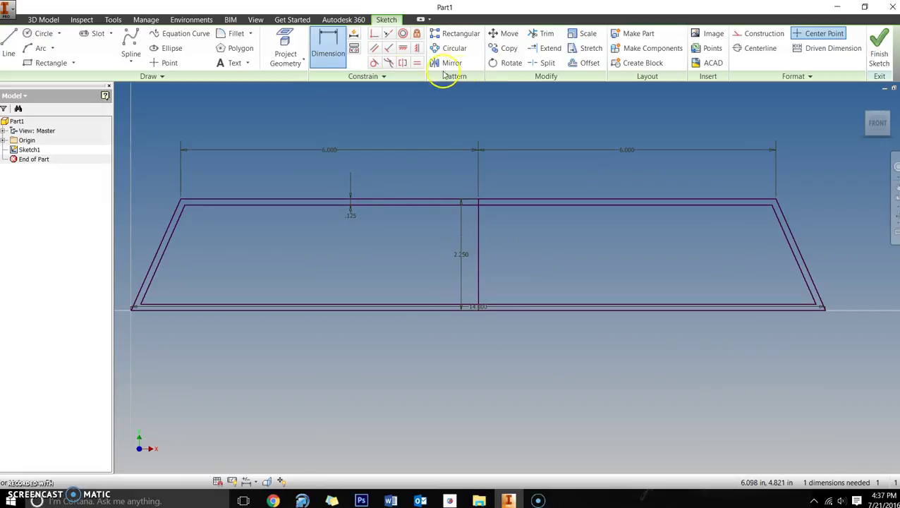
pyautogui.click(8, 45)
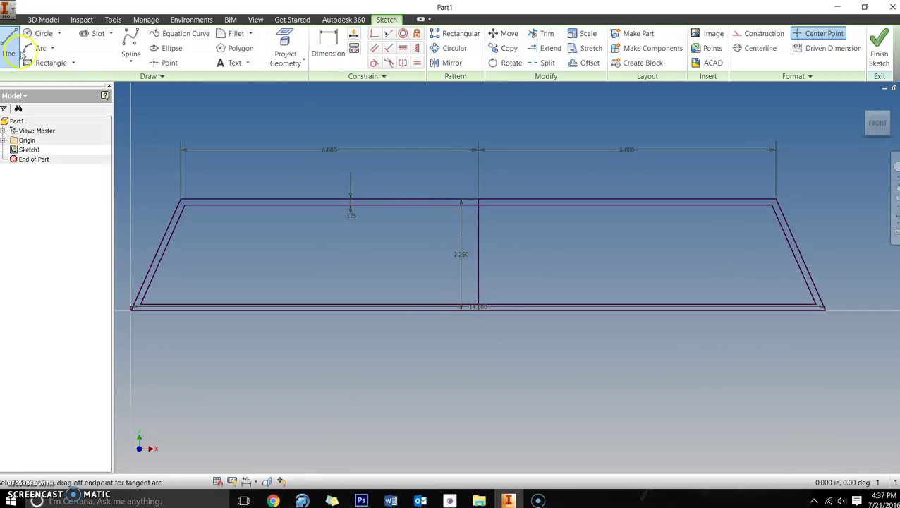
pyautogui.scroll(-2, 470, 244)
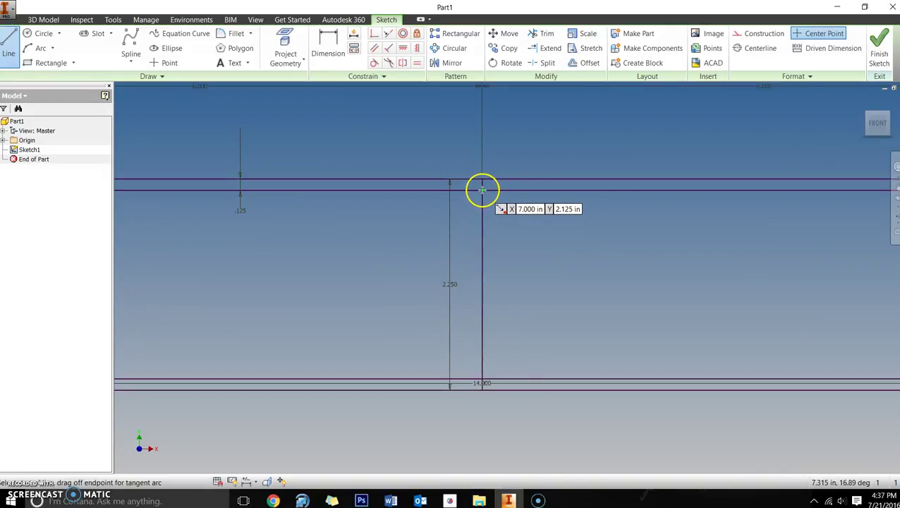
pyautogui.click(482, 191)
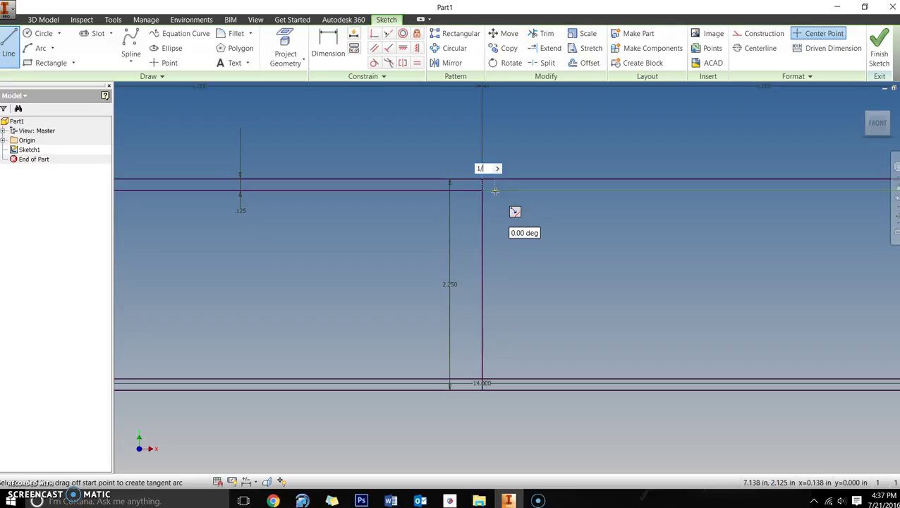
pyautogui.press('Return')
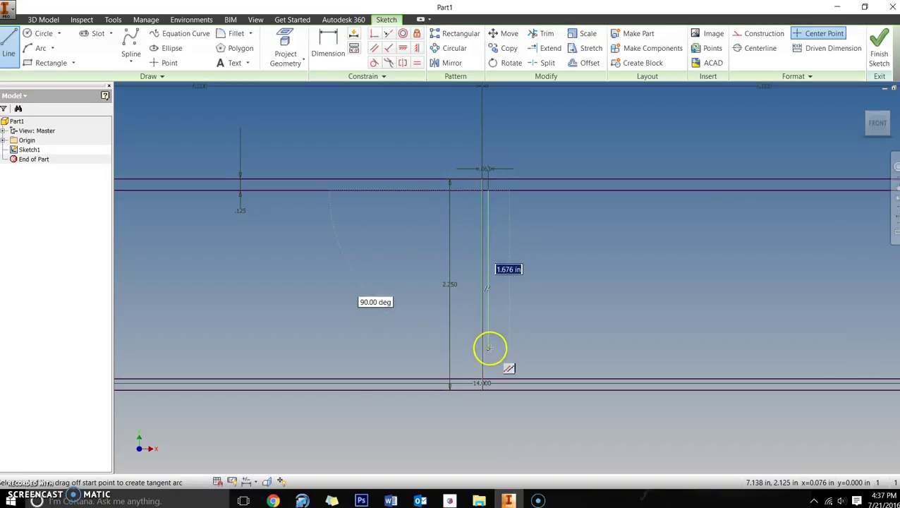
pyautogui.click(486, 379)
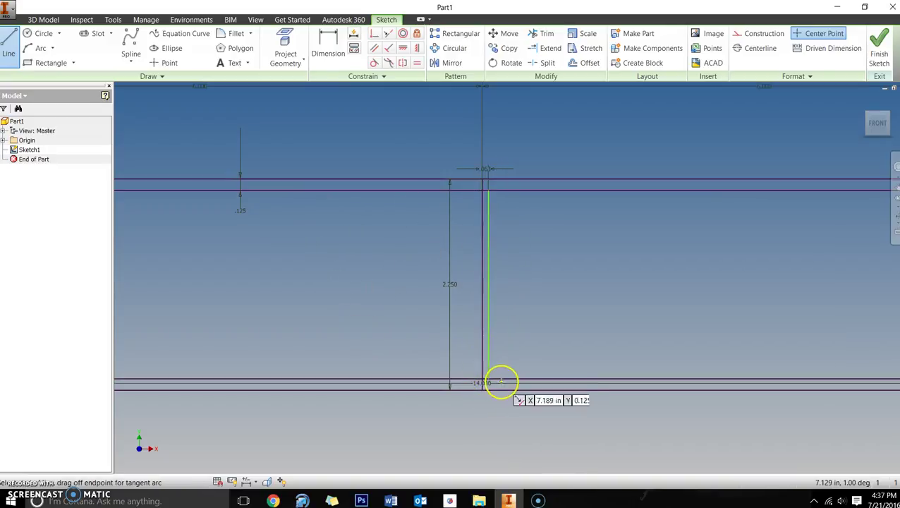
# Draw a matching vertical line 0.063 in left of the centre line between the inner upper and lower edges.
pyautogui.click(480, 191)
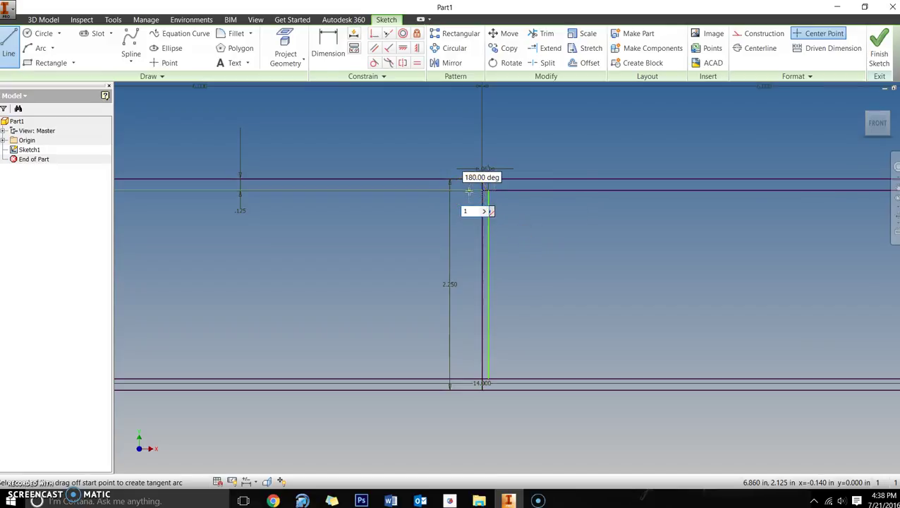
pyautogui.press('Return')
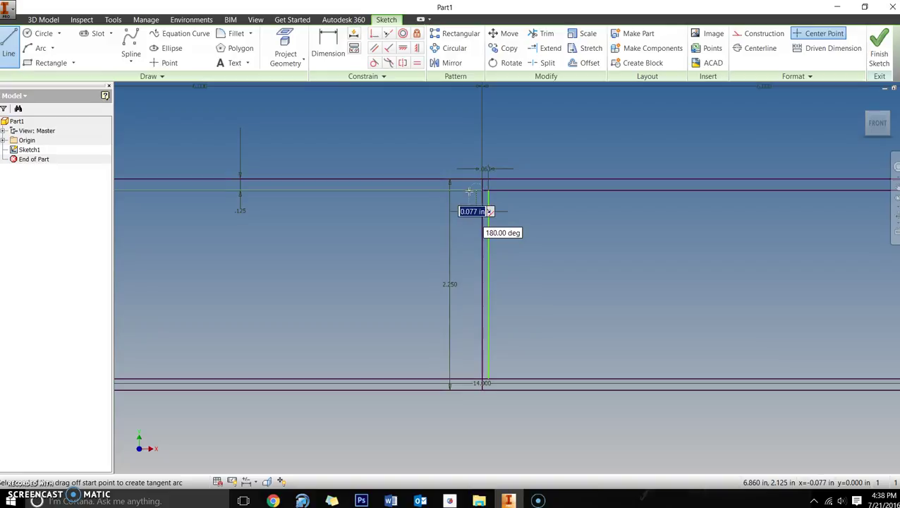
pyautogui.click(475, 381)
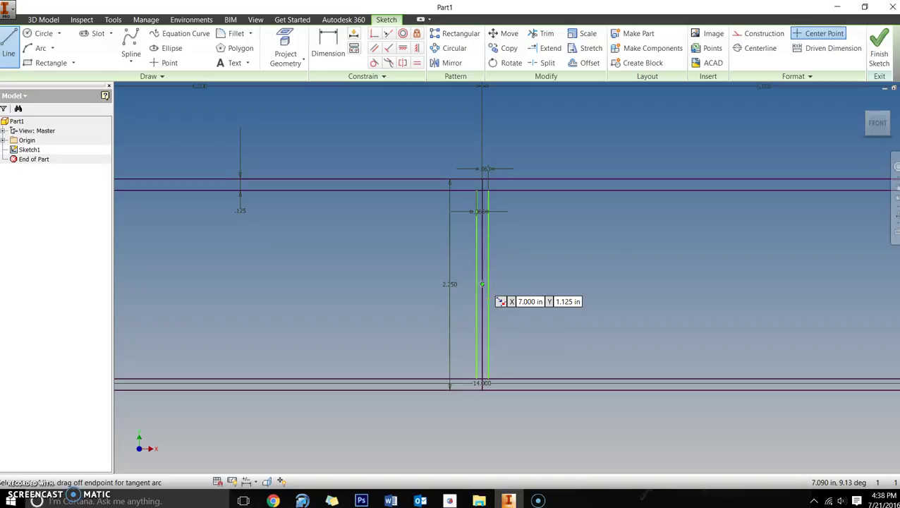
pyautogui.click(545, 239)
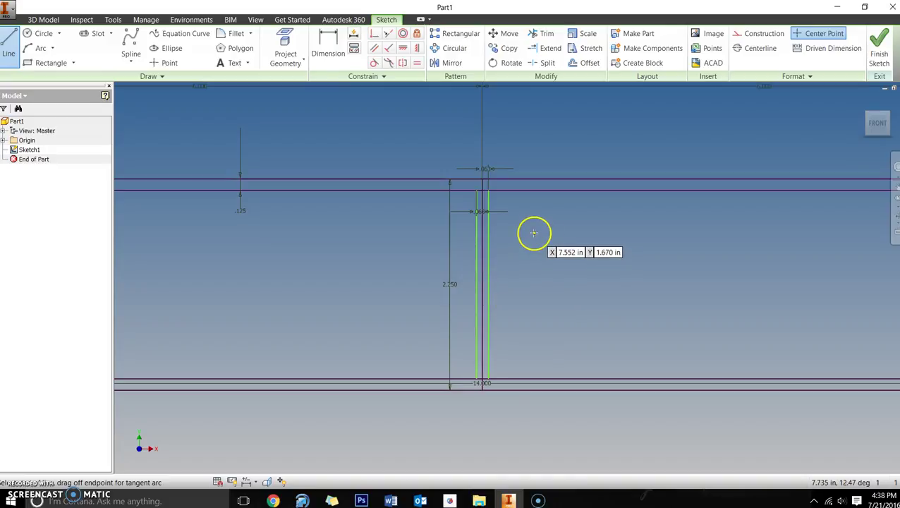
# Delete the 2.250 in height dimension and the spacing dimension of the line just left of the centre line.
pyautogui.press('Escape')
pyautogui.click(451, 285)
pyautogui.click(482, 287)
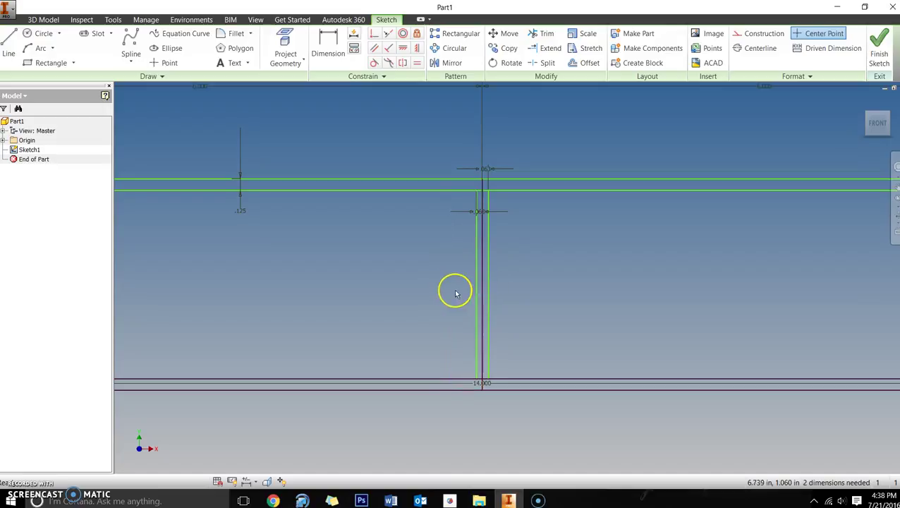
pyautogui.click(483, 212)
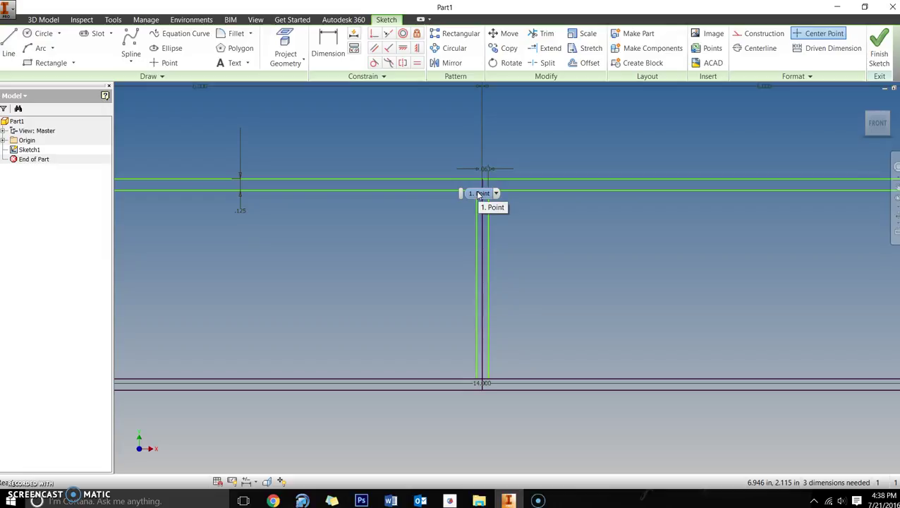
pyautogui.click(493, 195)
# Draw a vertical line 1.5 in left of the centre line, from the inner upper edge to the inner lower edge.
pyautogui.press('l')
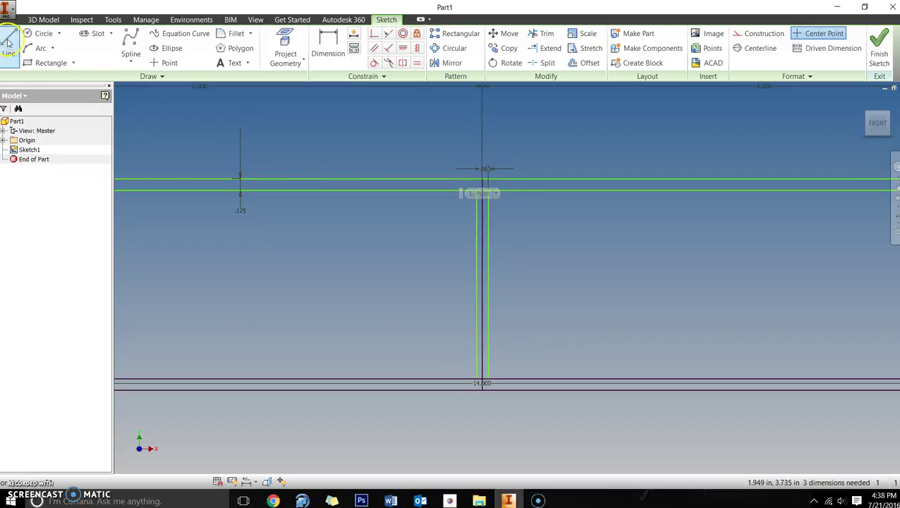
pyautogui.click(481, 190)
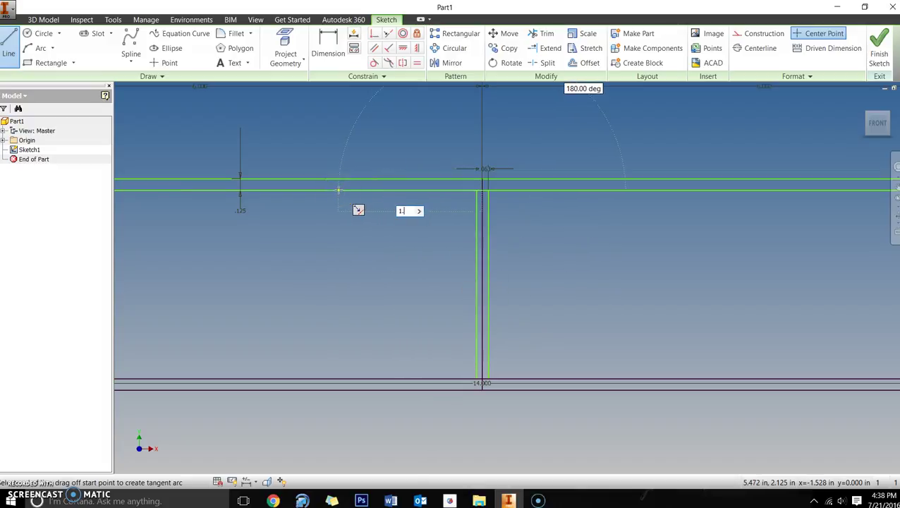
pyautogui.write('1.5')
pyautogui.press('Return')
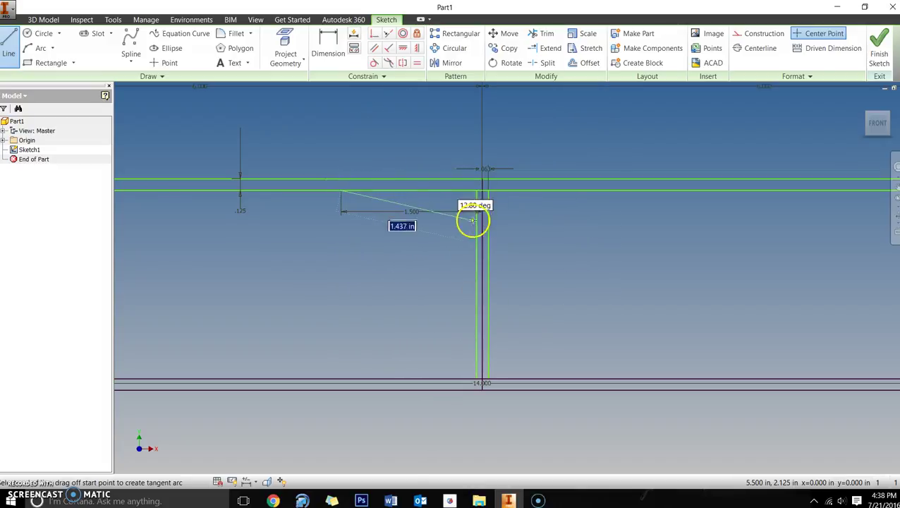
pyautogui.click(341, 379)
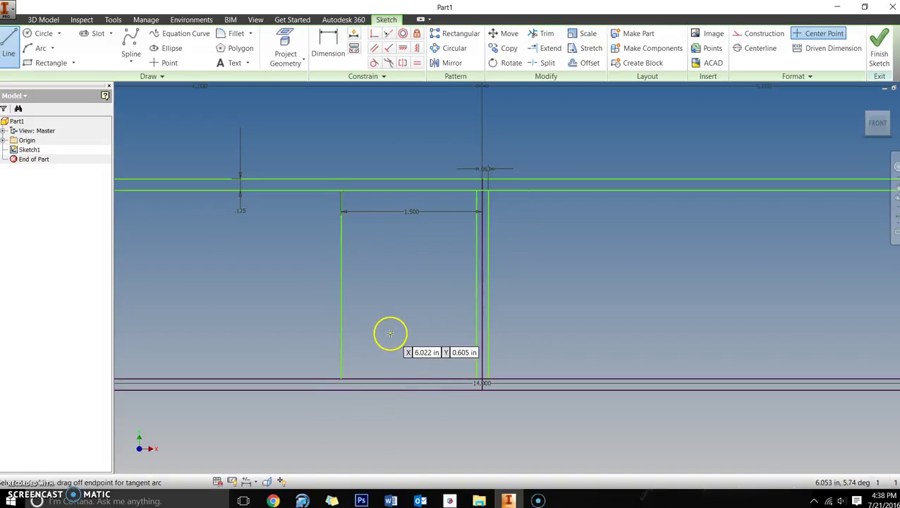
# Complete the left post with a parallel vertical line 0.125 in further left, ending on the inner lower edge.
pyautogui.click(8, 47)
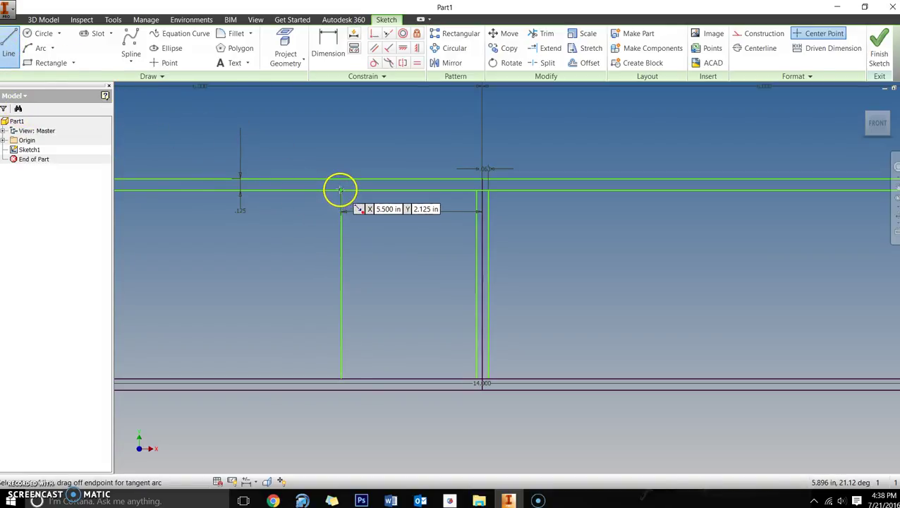
pyautogui.click(338, 191)
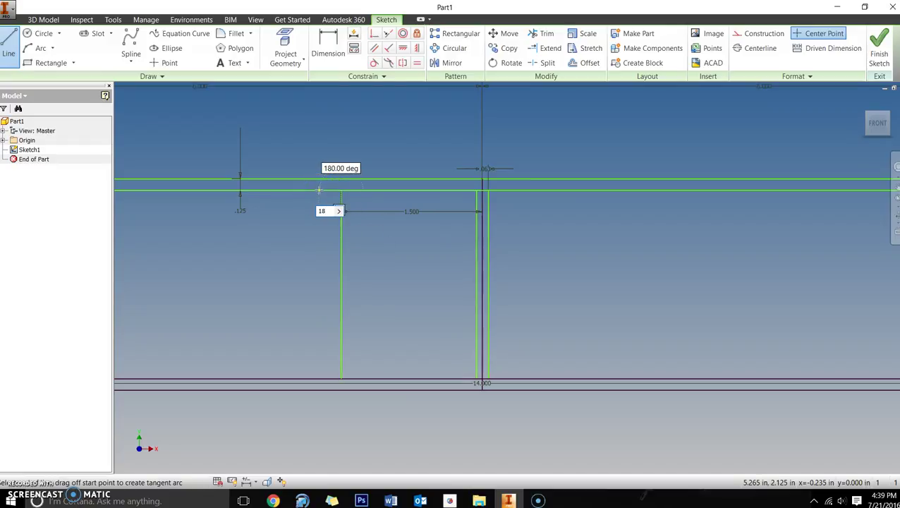
pyautogui.press('Return')
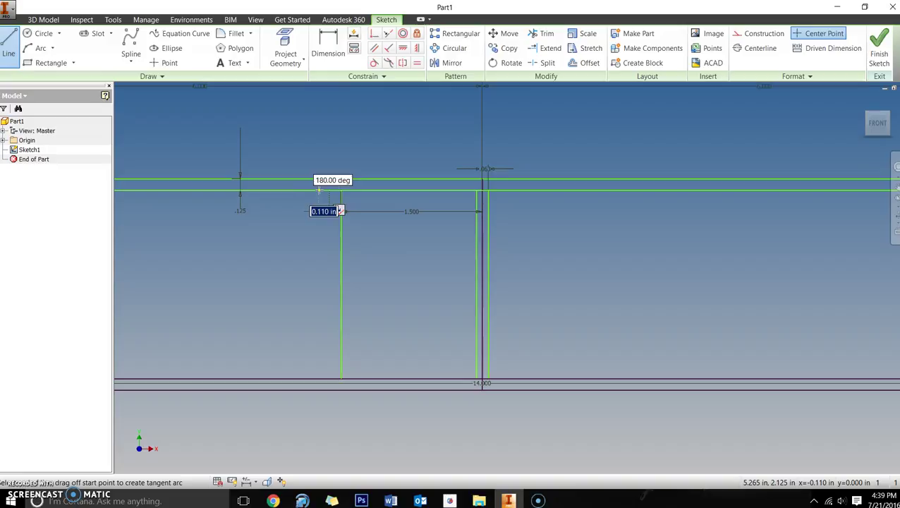
pyautogui.doubleClick(329, 378)
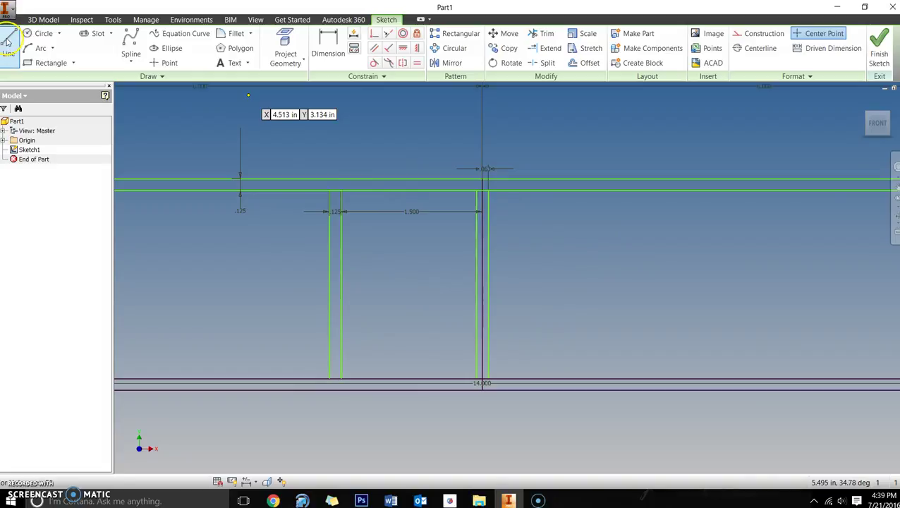
# Draw a vertical line 1.5 in right of the centre line, from the inner upper edge to the inner lower edge.
pyautogui.click(482, 189)
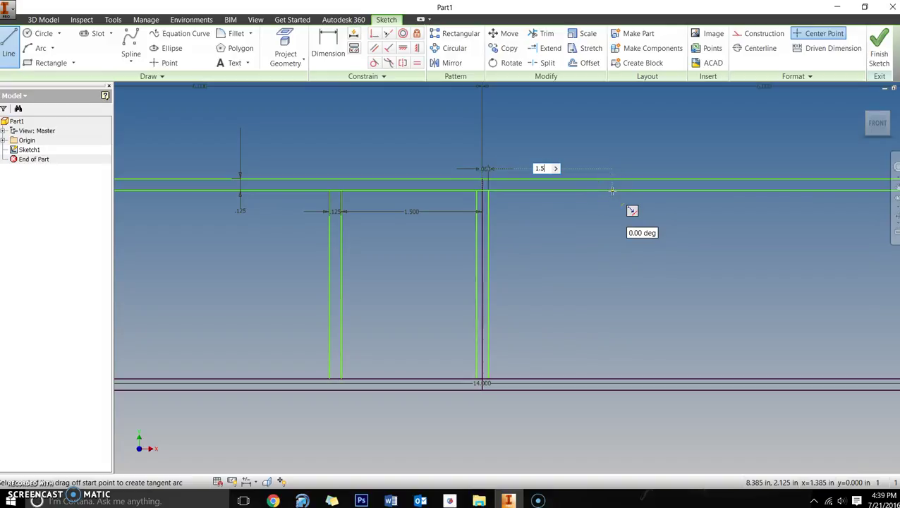
pyautogui.write('1.5')
pyautogui.press('Tab')
pyautogui.click(628, 215)
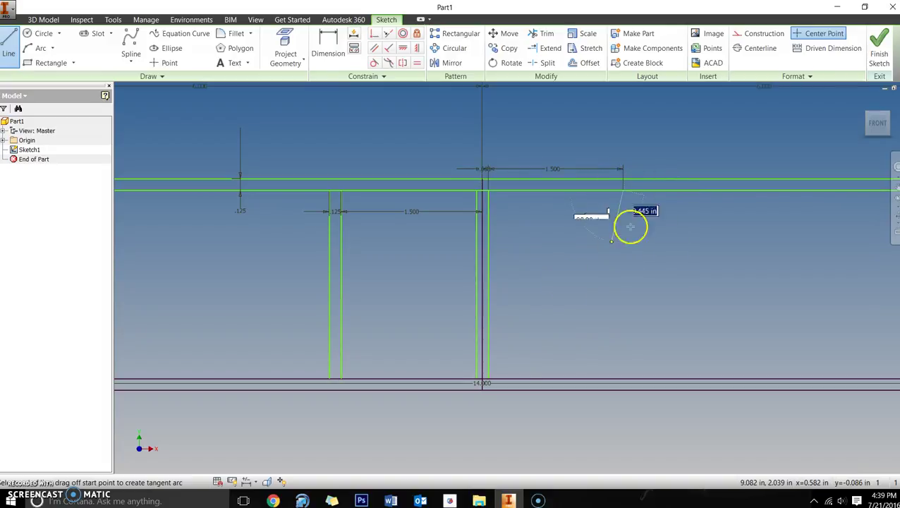
pyautogui.click(622, 378)
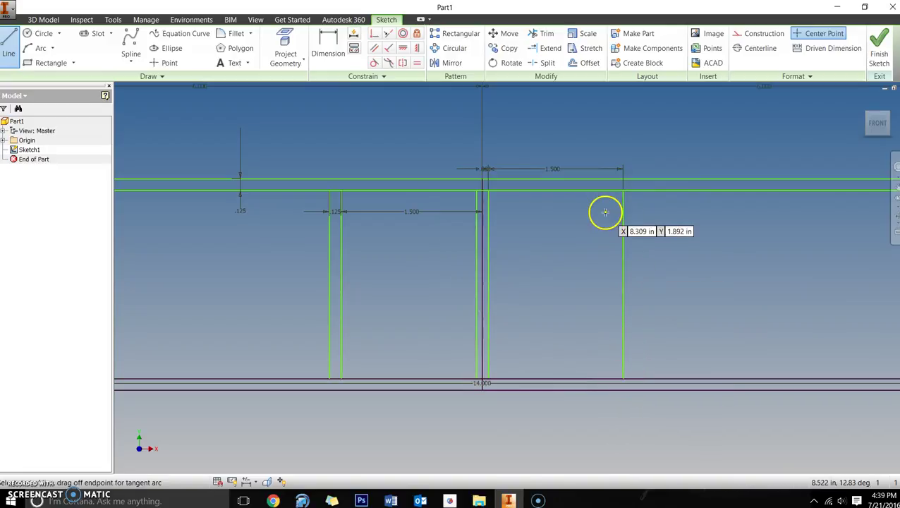
# Complete the right post with a parallel vertical line 1/8 in further right, ending on the inner lower edge.
pyautogui.click(622, 190)
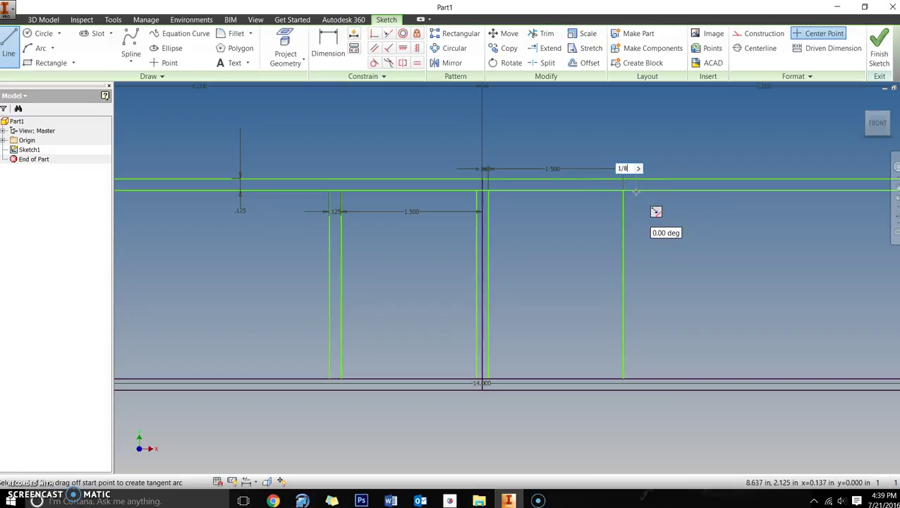
pyautogui.press('Return')
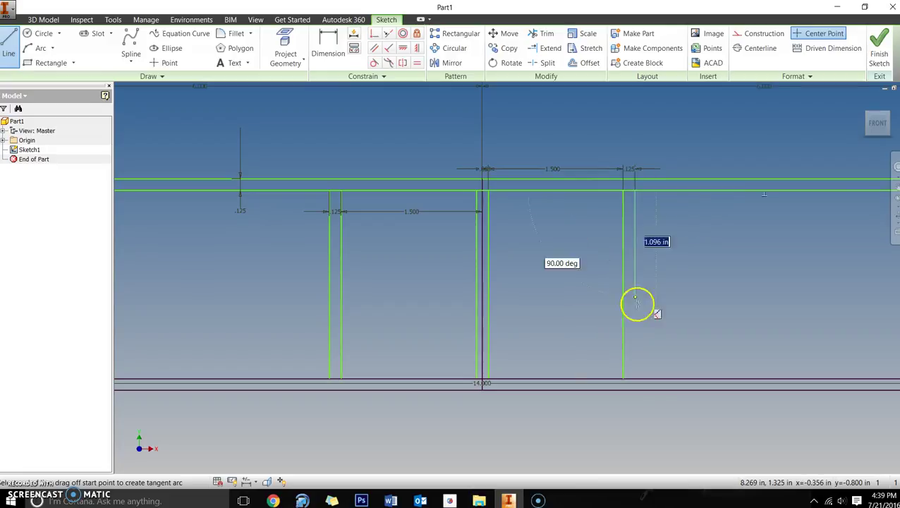
pyautogui.click(635, 379)
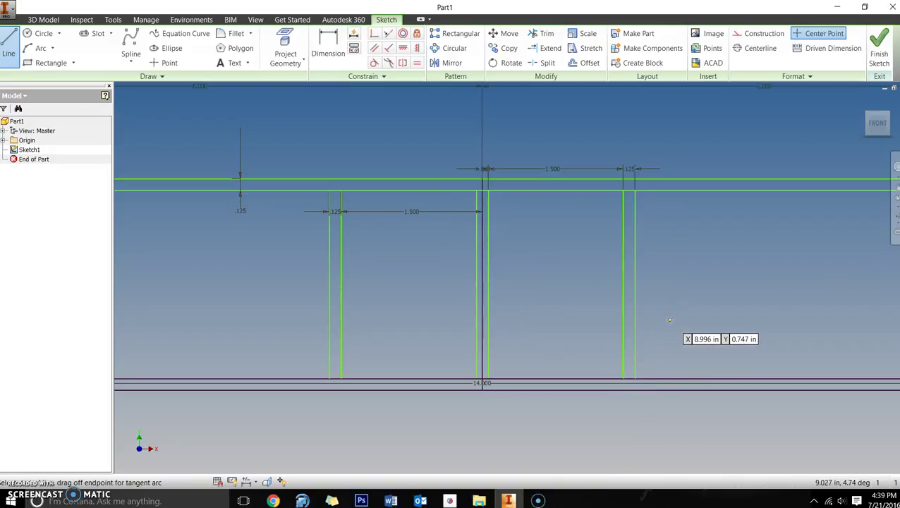
# Draw two diagonal lines from the foot of the central post to the inner top corners of the posts on either side.
pyautogui.scroll(-2, 608, 345)
pyautogui.scroll(1, 625, 341)
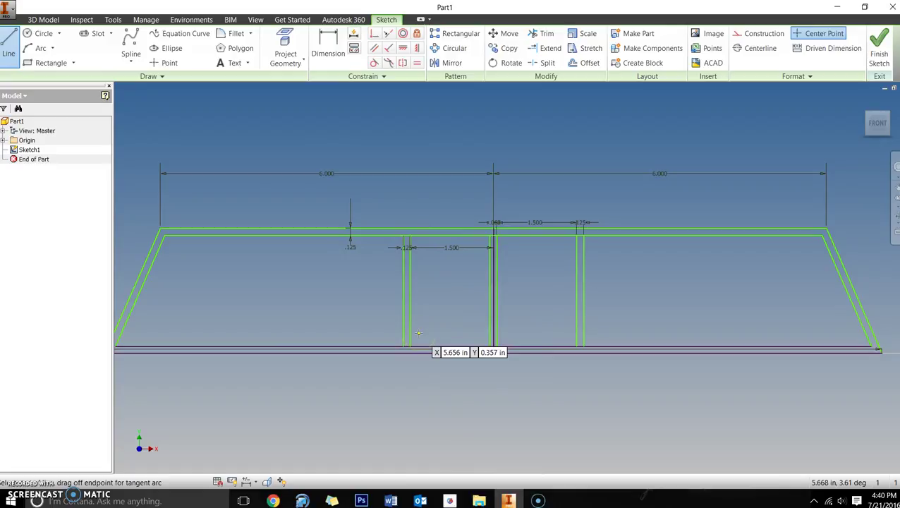
pyautogui.scroll(-3, 471, 337)
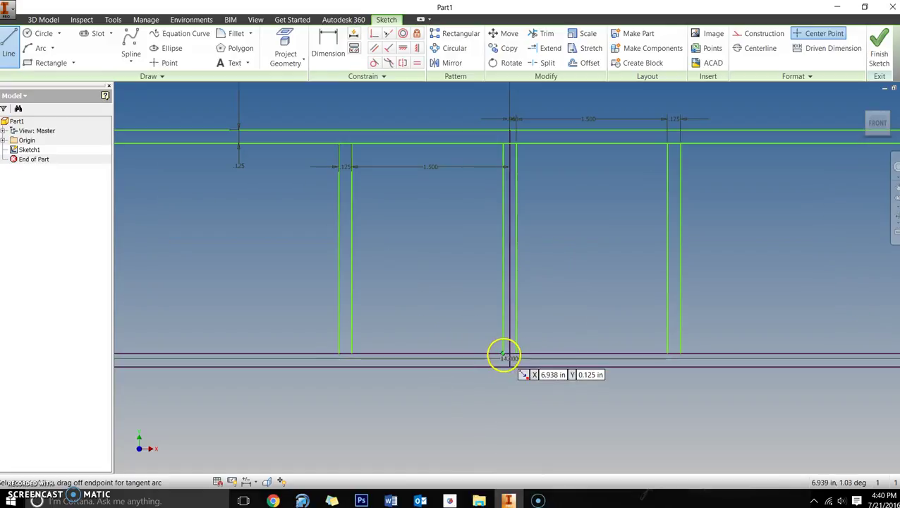
pyautogui.click(502, 354)
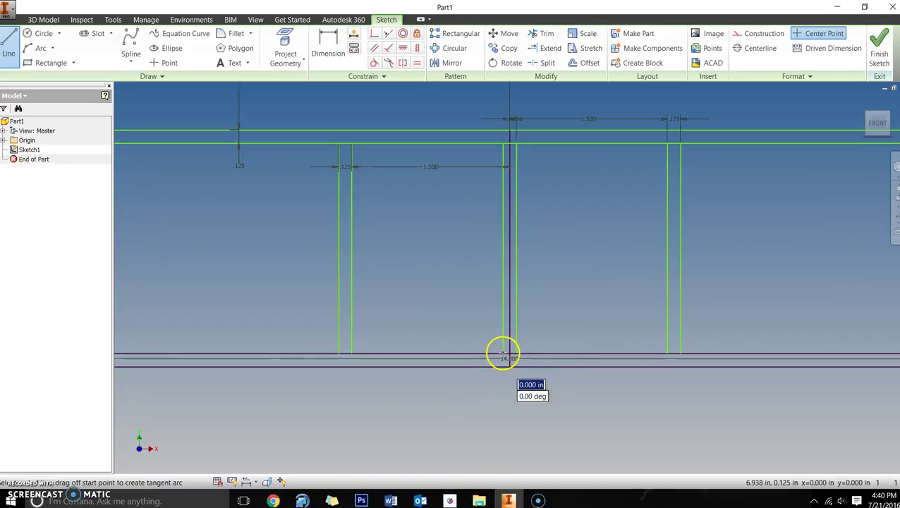
pyautogui.click(351, 146)
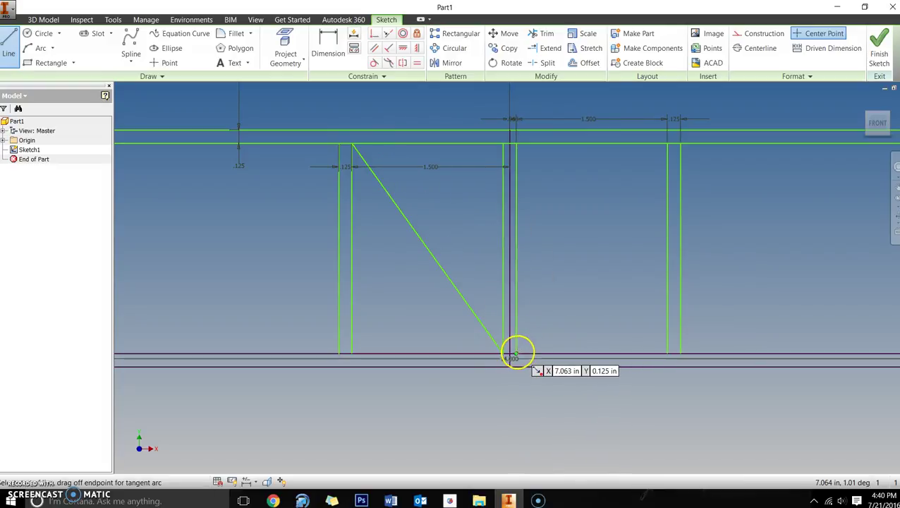
pyautogui.click(518, 353)
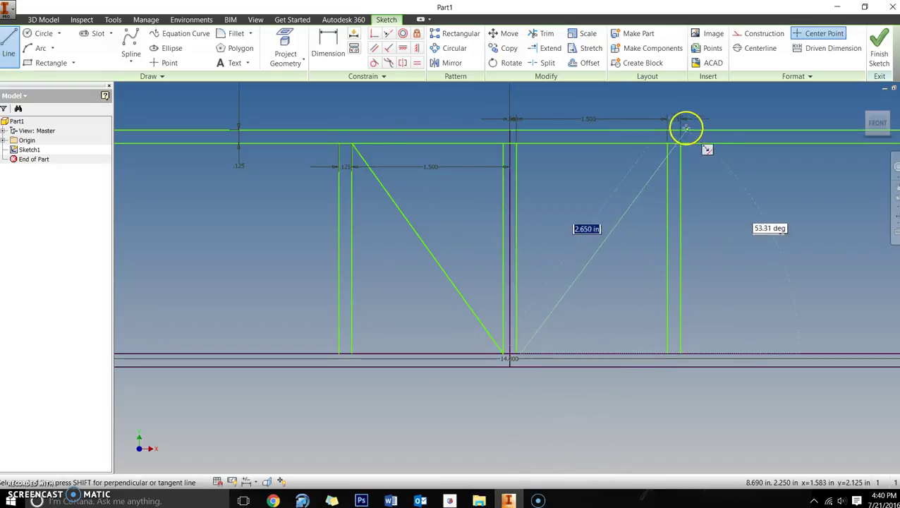
pyautogui.doubleClick(666, 143)
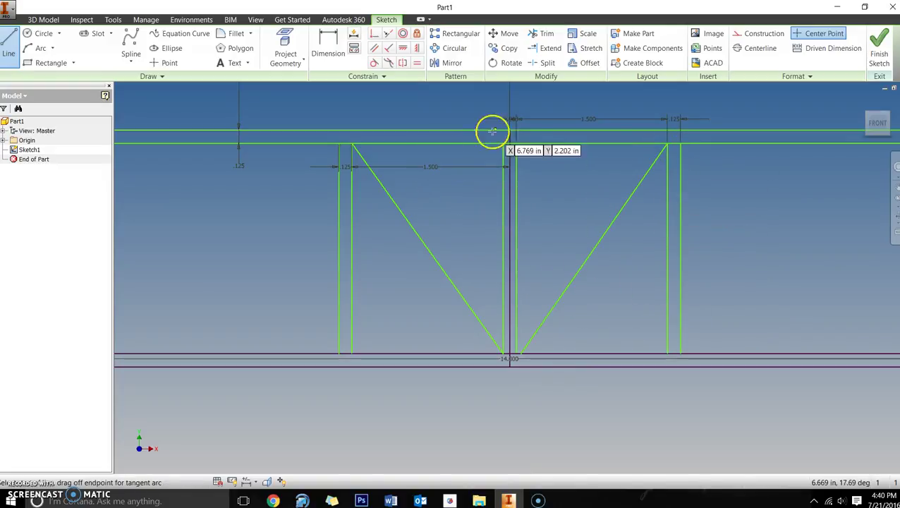
# Offset both diagonal lines upward towards the central post to form the second edges of the braces.
pyautogui.click(576, 64)
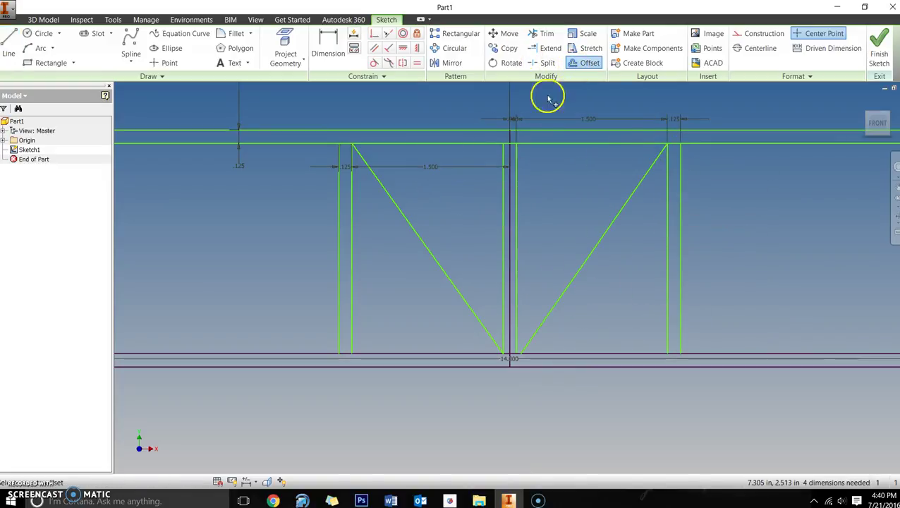
pyautogui.click(421, 244)
pyautogui.click(442, 236)
pyautogui.click(586, 258)
pyautogui.click(575, 241)
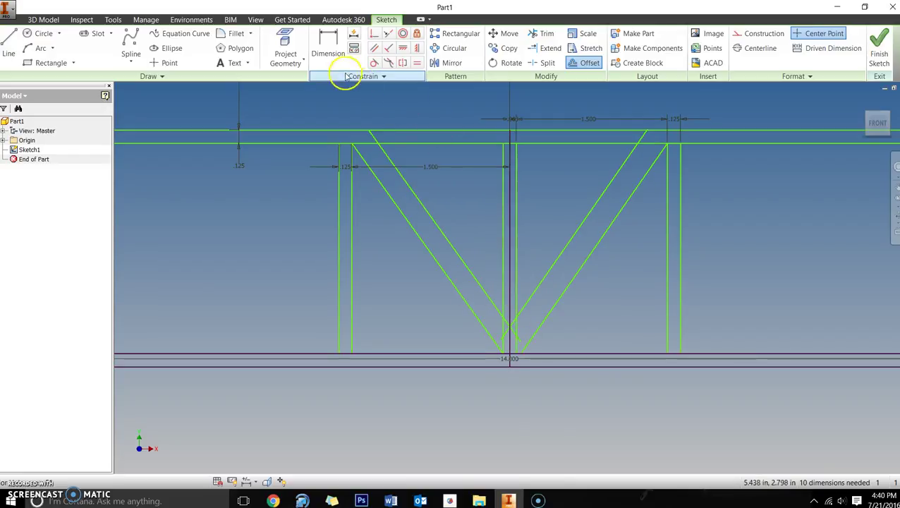
# Dimension the distance between the two lines of the brace left of centre and set it to 1/8 in.
pyautogui.click(328, 48)
pyautogui.click(421, 204)
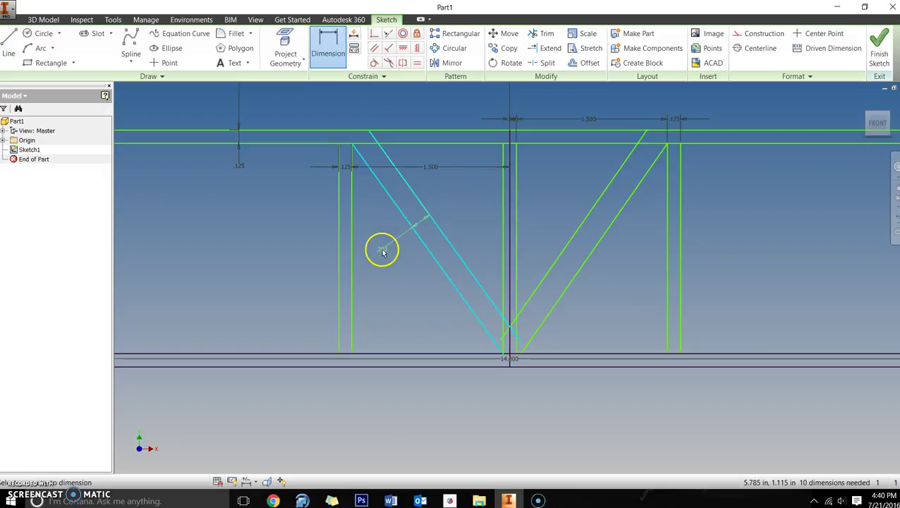
pyautogui.press('1')
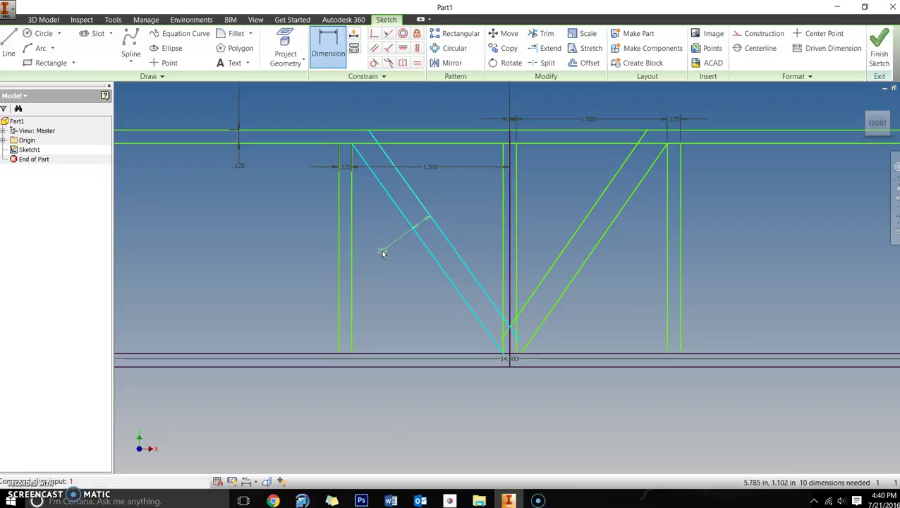
pyautogui.click(382, 251)
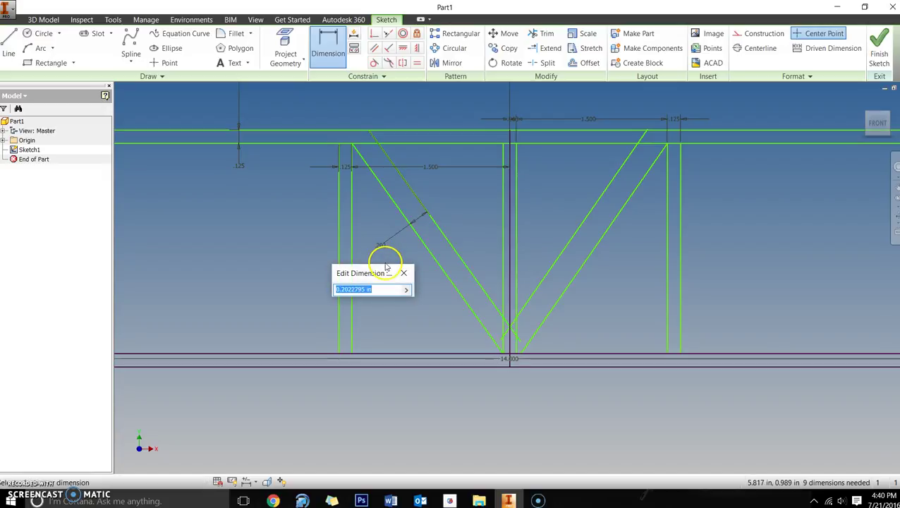
pyautogui.write('1/8')
pyautogui.press('Return')
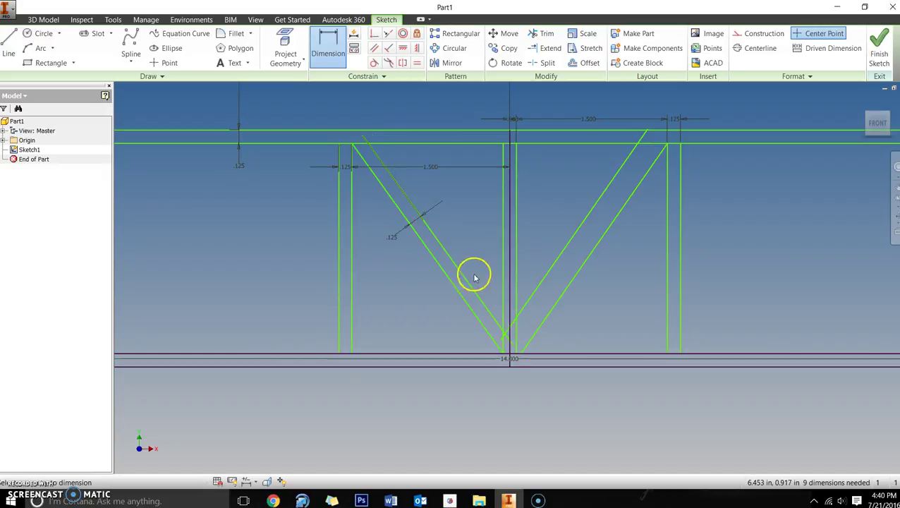
# Dimension the distance between the two lines of the brace right of centre and set it to 1/8 in.
pyautogui.click(563, 256)
pyautogui.click(585, 258)
pyautogui.click(608, 282)
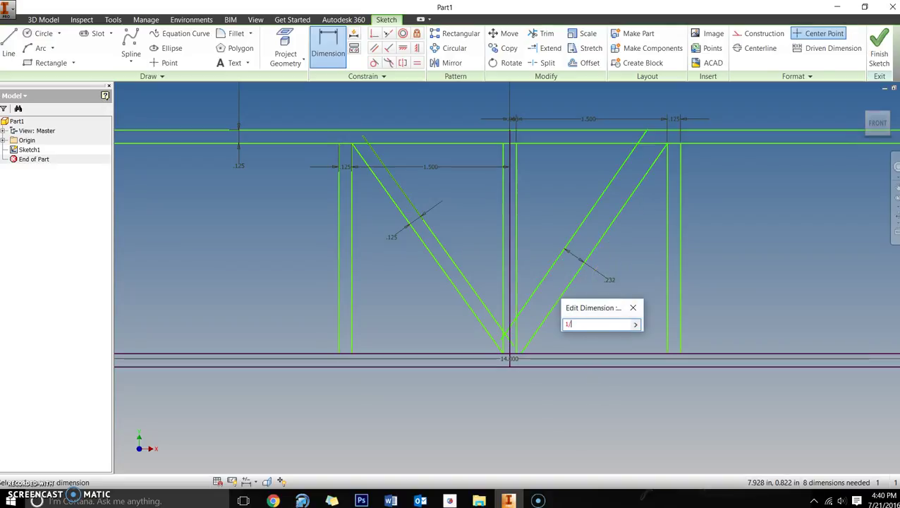
pyautogui.write('1/8')
pyautogui.press('Return')
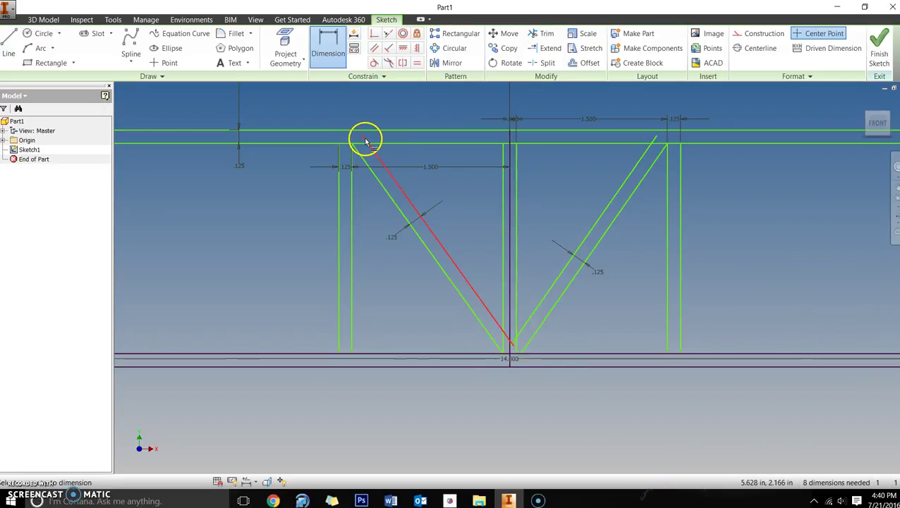
# Trim the upper ends of both offset brace lines back to the inner upper edge.
pyautogui.scroll(3, 365, 142)
pyautogui.scroll(-2, 364, 142)
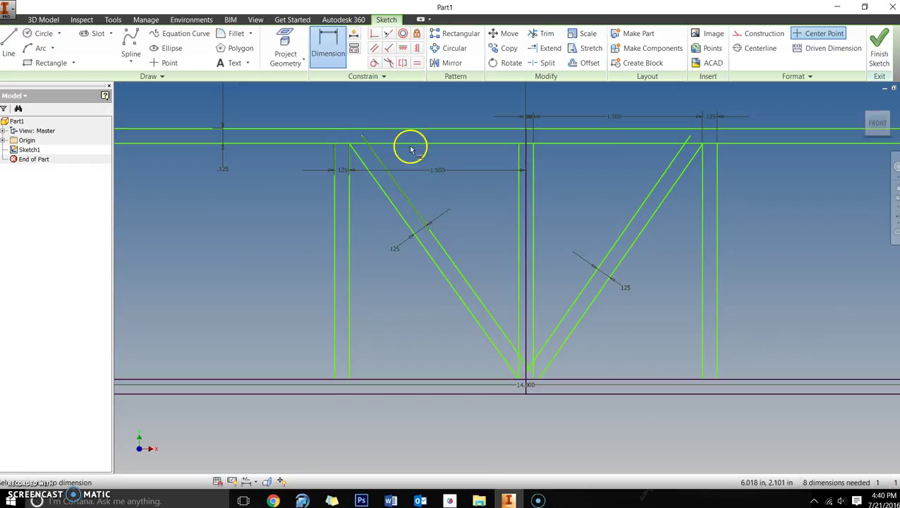
pyautogui.click(542, 36)
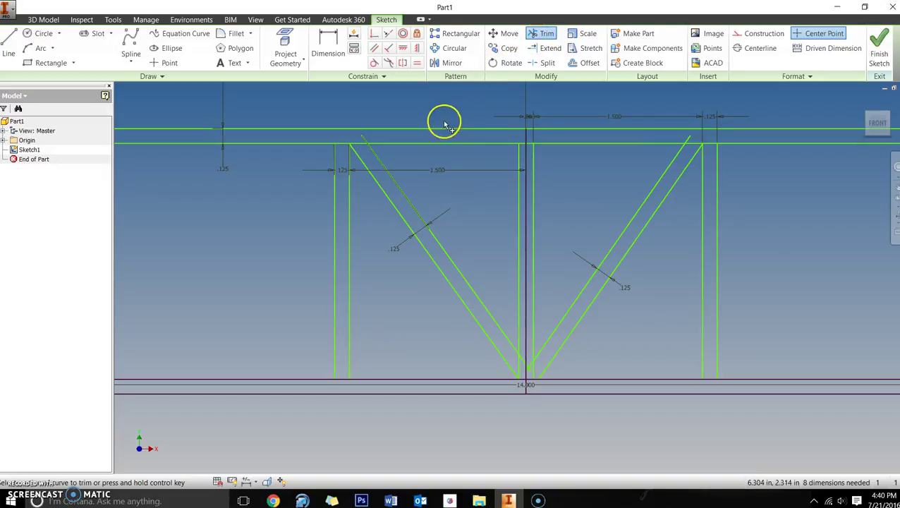
pyautogui.click(365, 141)
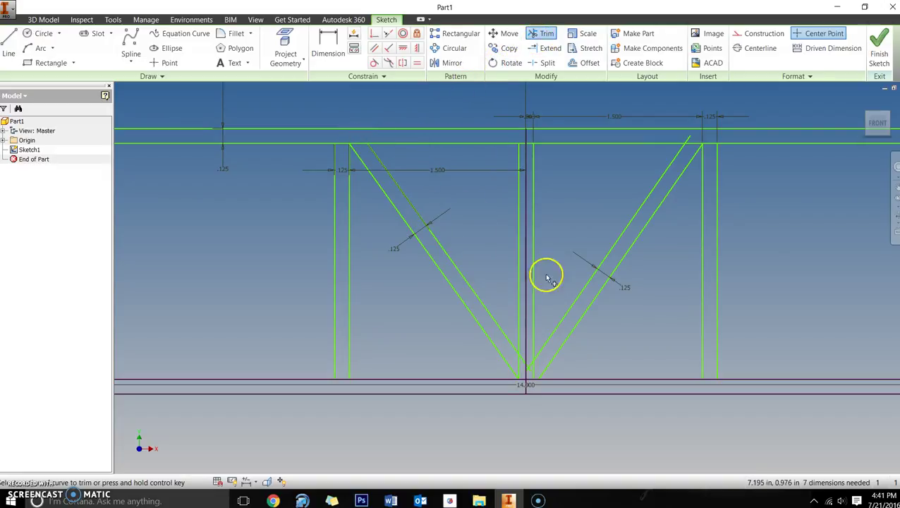
pyautogui.click(689, 135)
# Trim the lower ends of both offset brace lines where they run into the central post.
pyautogui.scroll(3, 523, 347)
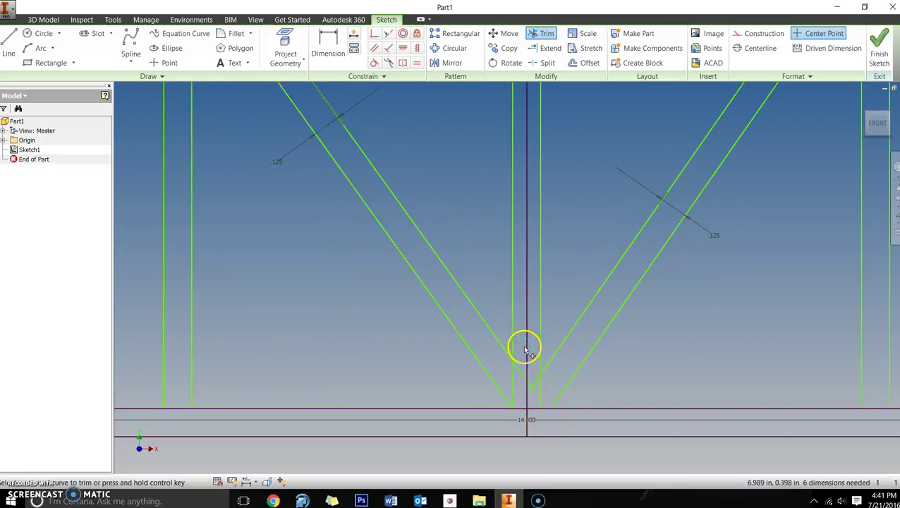
pyautogui.click(532, 387)
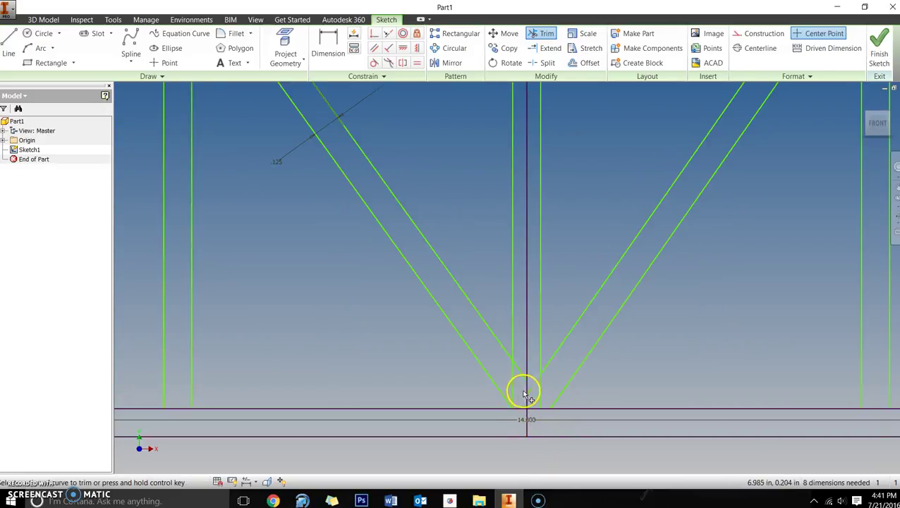
pyautogui.click(523, 375)
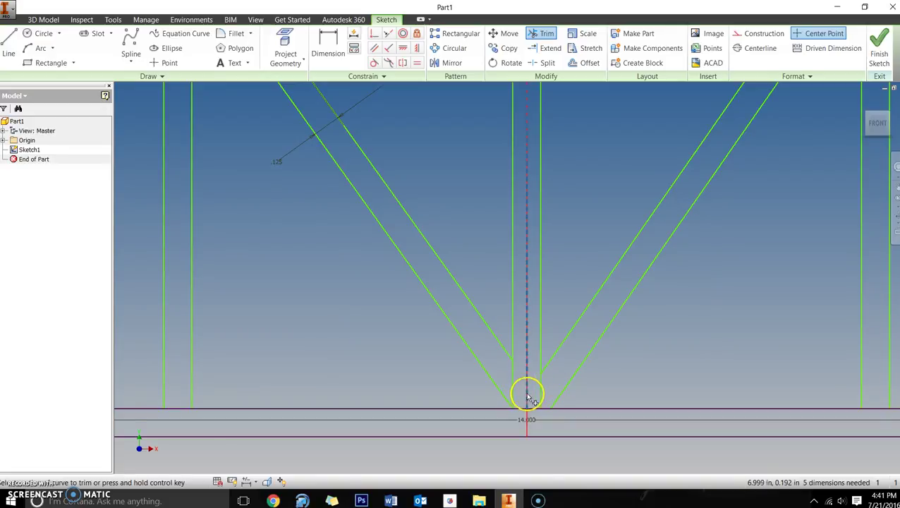
pyautogui.scroll(-2, 530, 390)
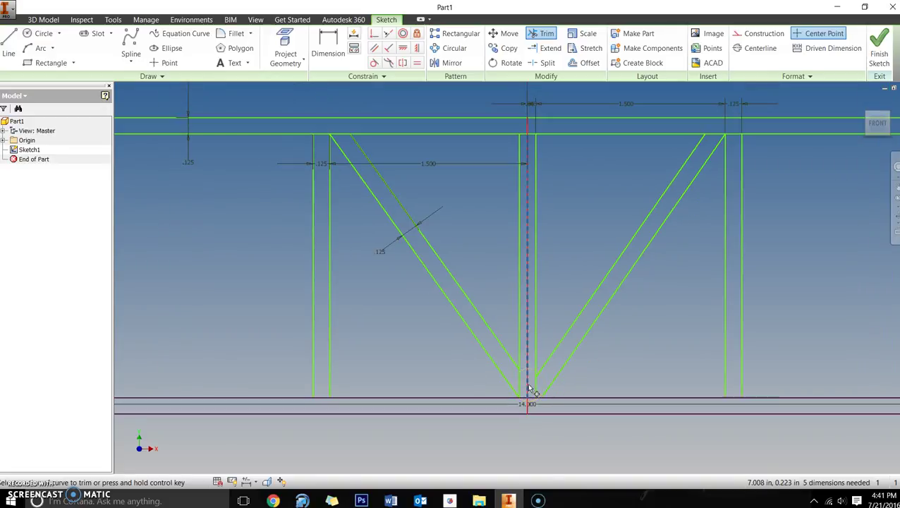
pyautogui.scroll(-2, 667, 302)
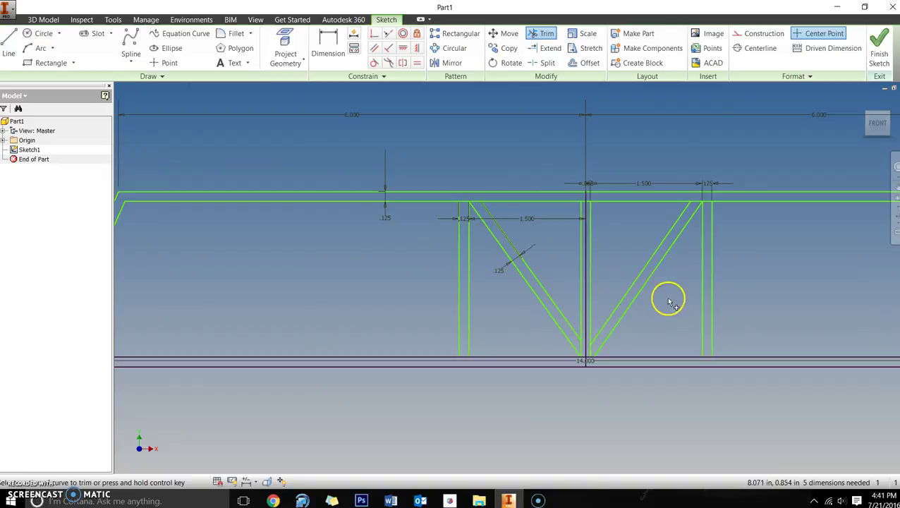
pyautogui.scroll(-2, 705, 313)
pyautogui.moveTo(652, 302); pyautogui.dragTo(514, 275, button='middle')
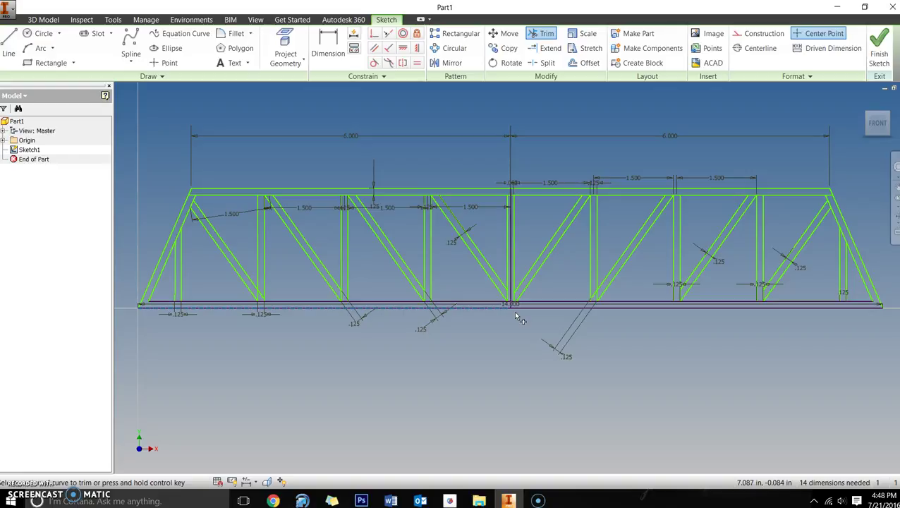
pyautogui.moveTo(517, 318)
pyautogui.mouseDown()
pyautogui.moveTo(511, 297)
pyautogui.moveTo(476, 367)
pyautogui.moveTo(361, 355)
pyautogui.moveTo(629, 337)
pyautogui.mouseUp()
pyautogui.moveTo(620, 355)
pyautogui.mouseDown()
pyautogui.moveTo(508, 365)
pyautogui.moveTo(290, 321)
pyautogui.moveTo(504, 341)
pyautogui.moveTo(641, 282)
pyautogui.moveTo(638, 301)
pyautogui.moveTo(576, 322)
pyautogui.moveTo(381, 310)
pyautogui.mouseUp()
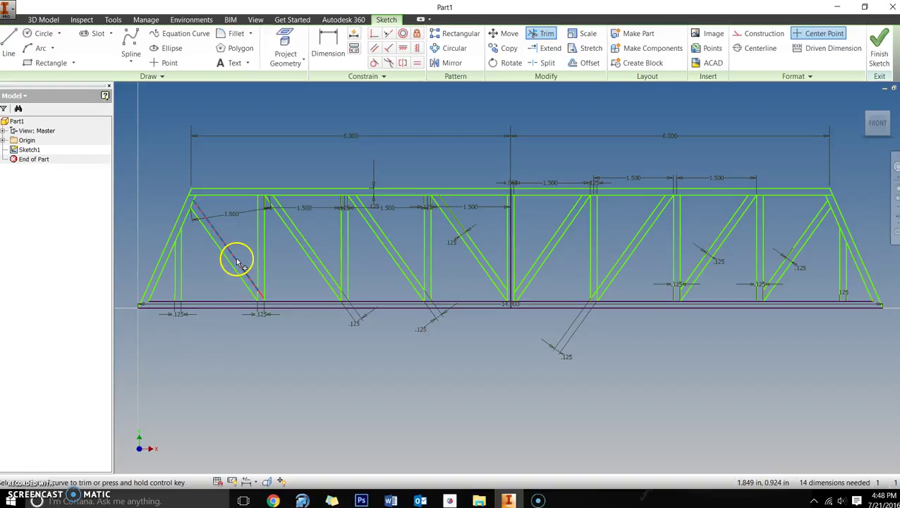
# Trim the inner upper edge's overrun at the upper left corner, and the inner slanted edge across the leftmost brace and post.
pyautogui.scroll(-3, 191, 207)
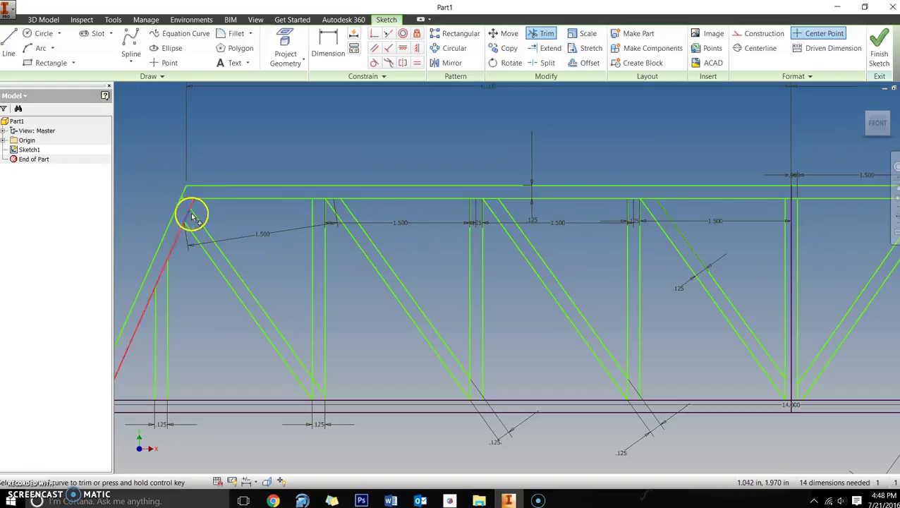
pyautogui.scroll(-2, 187, 203)
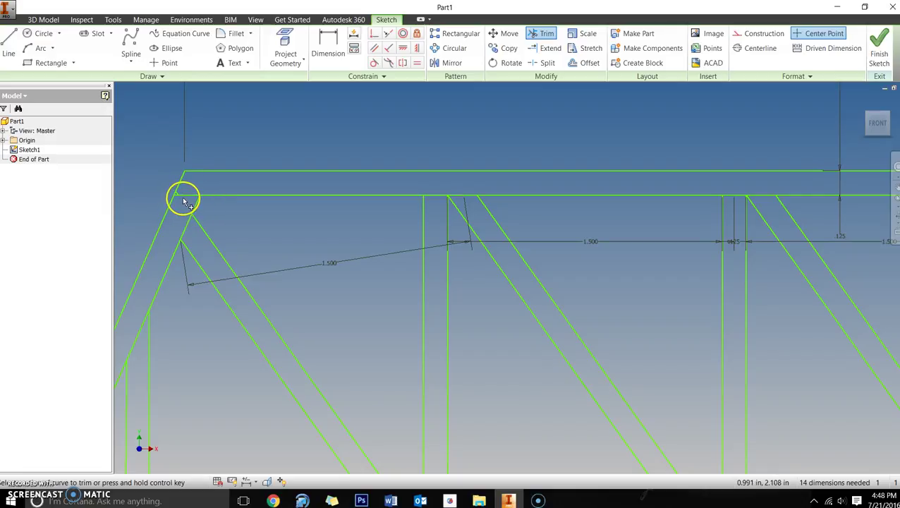
pyautogui.click(185, 196)
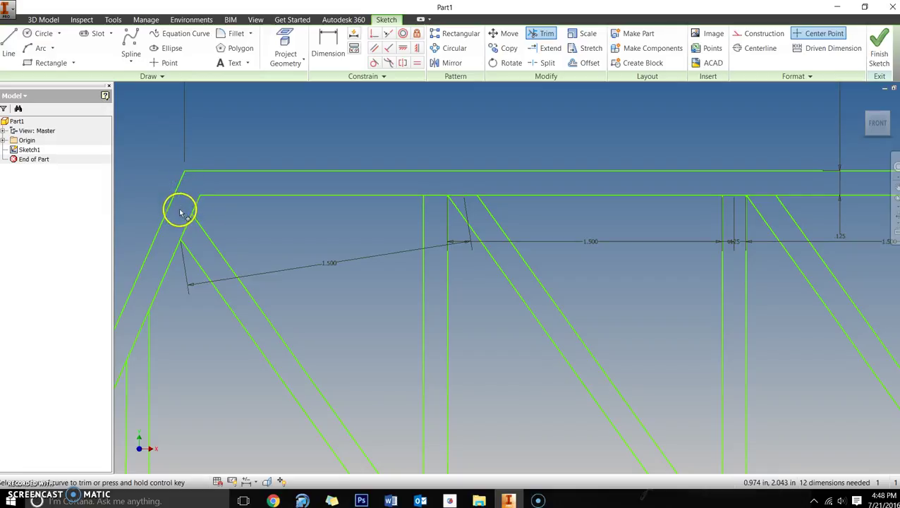
pyautogui.click(188, 233)
pyautogui.scroll(1, 192, 246)
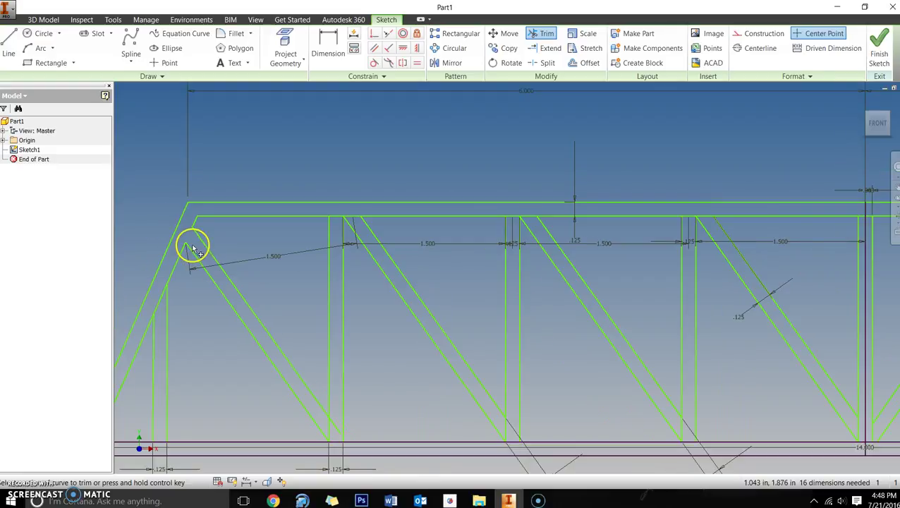
pyautogui.click(187, 230)
pyautogui.click(158, 302)
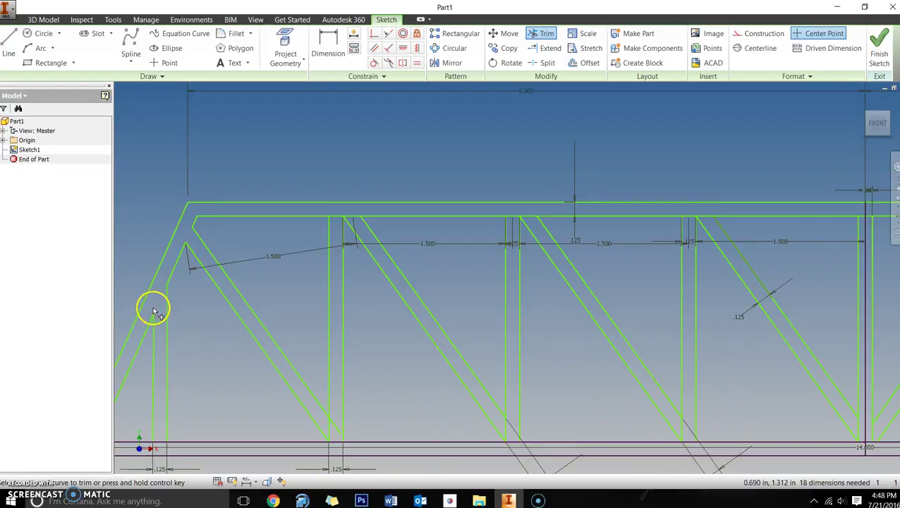
# Trim the inner lower edge at the truss's lower left corner and try to trim it across the foot of the leftmost post.
pyautogui.scroll(-4, 348, 268)
pyautogui.scroll(4, 296, 342)
pyautogui.click(304, 336)
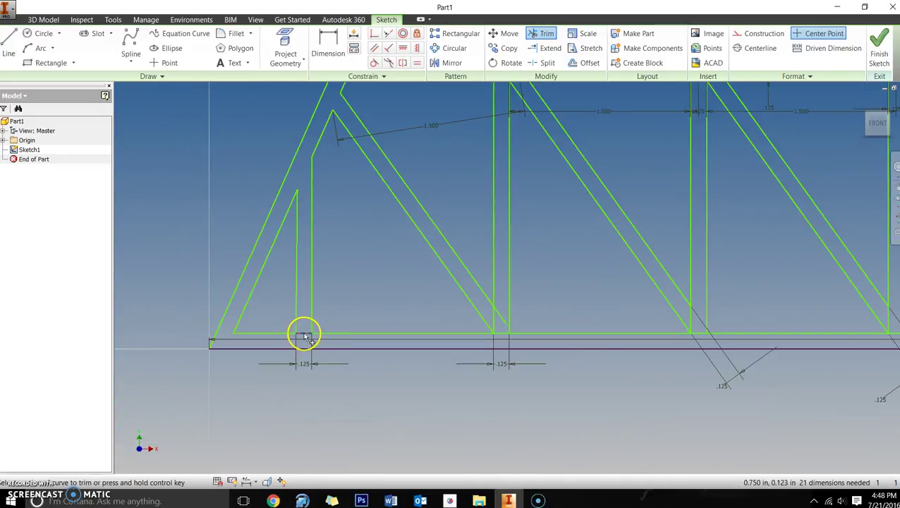
pyautogui.click(306, 341)
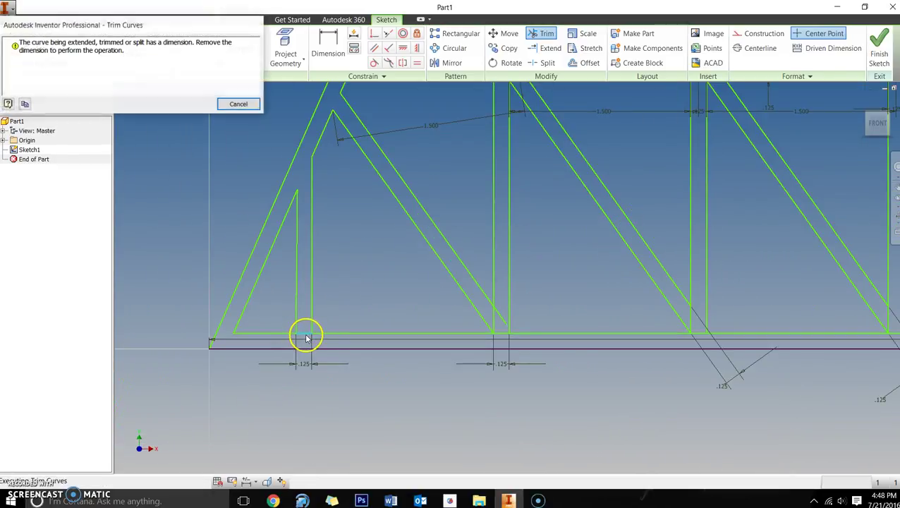
pyautogui.click(246, 104)
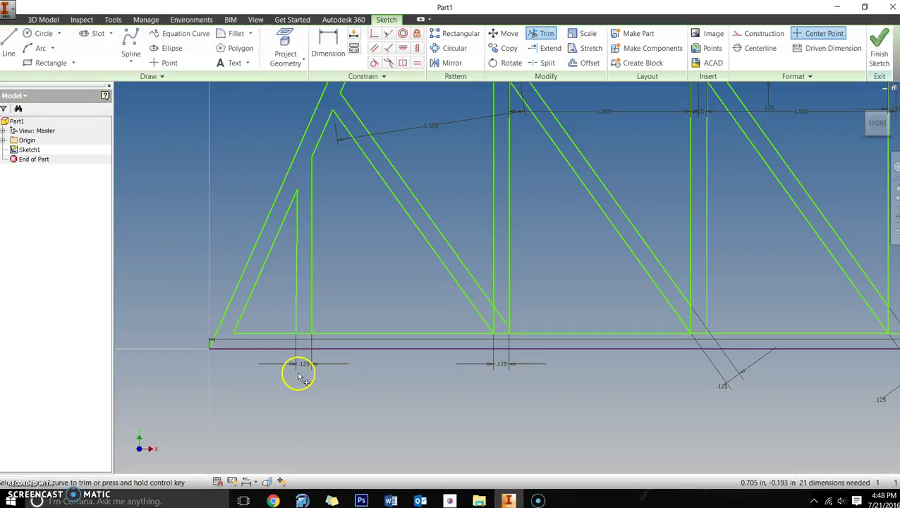
# Delete the 0.125 in dimensions below the two leftmost posts and the one on the neighbouring brace.
pyautogui.press('Escape')
pyautogui.moveTo(308, 370)
pyautogui.mouseDown()
pyautogui.moveTo(308, 341)
pyautogui.moveTo(497, 366)
pyautogui.moveTo(519, 379)
pyautogui.mouseUp()
pyautogui.moveTo(743, 381); pyautogui.dragTo(728, 381)
pyautogui.scroll(-3, 442, 281)
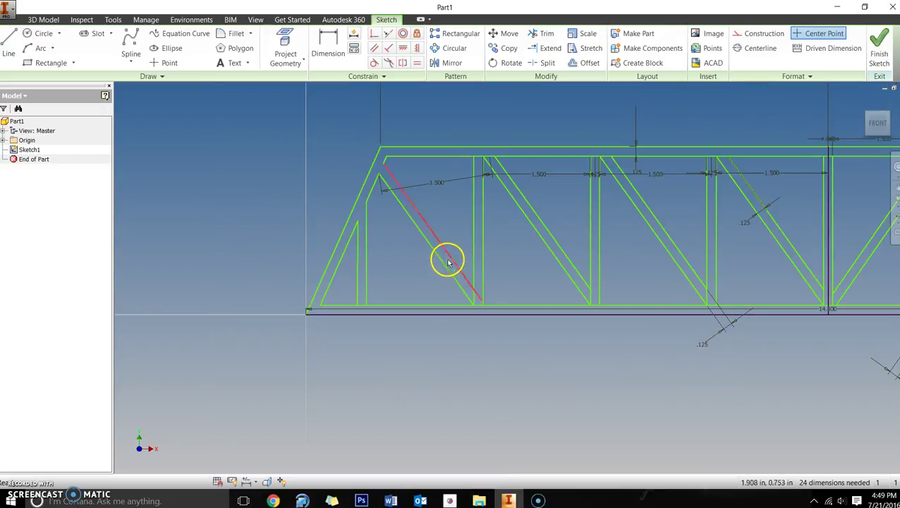
# Trim the inner lower edge across the feet of the three leftmost posts.
pyautogui.click(545, 33)
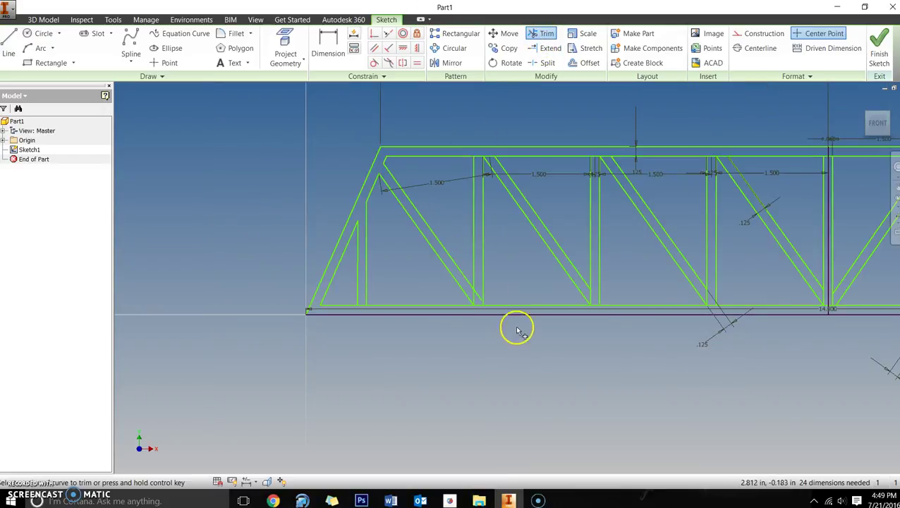
pyautogui.scroll(3, 514, 324)
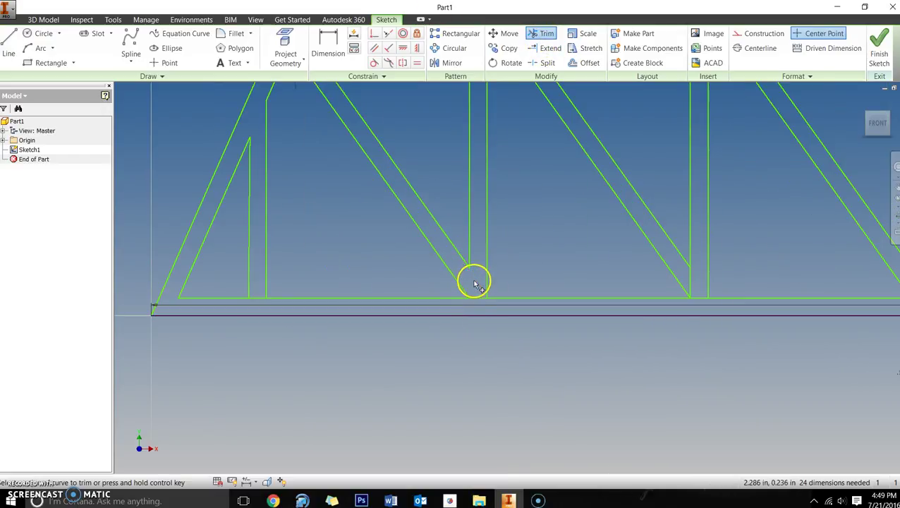
pyautogui.click(480, 298)
pyautogui.click(474, 299)
pyautogui.click(259, 298)
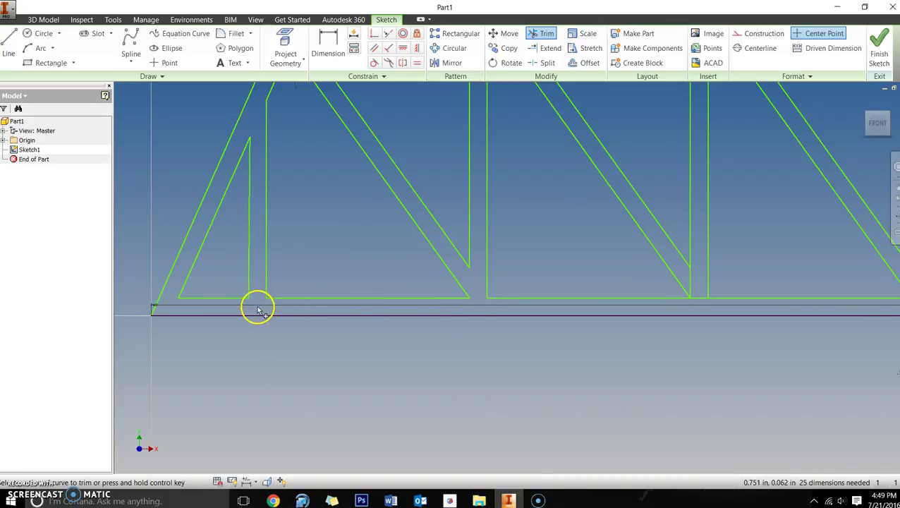
pyautogui.scroll(-3, 664, 385)
pyautogui.scroll(3, 502, 408)
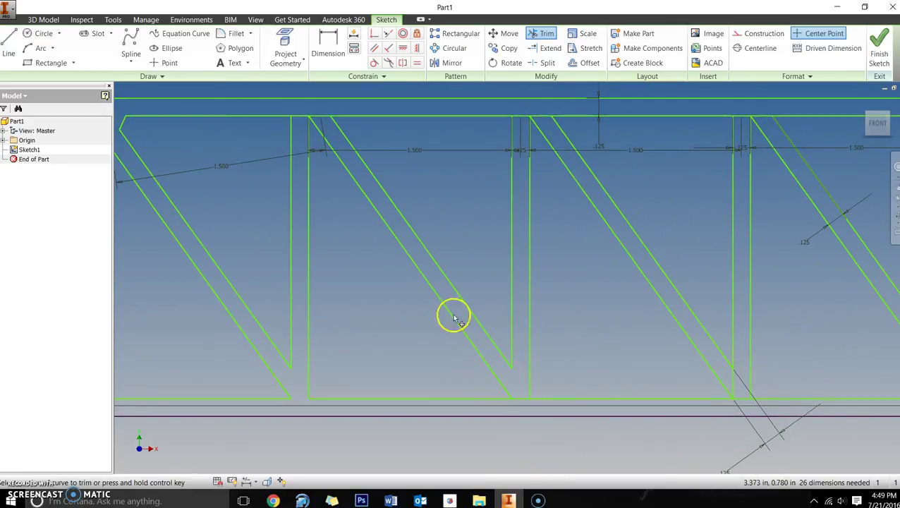
# Trim the inner upper edge across the second post from the left and between the lines of the brace beside it.
pyautogui.click(329, 145)
pyautogui.click(313, 115)
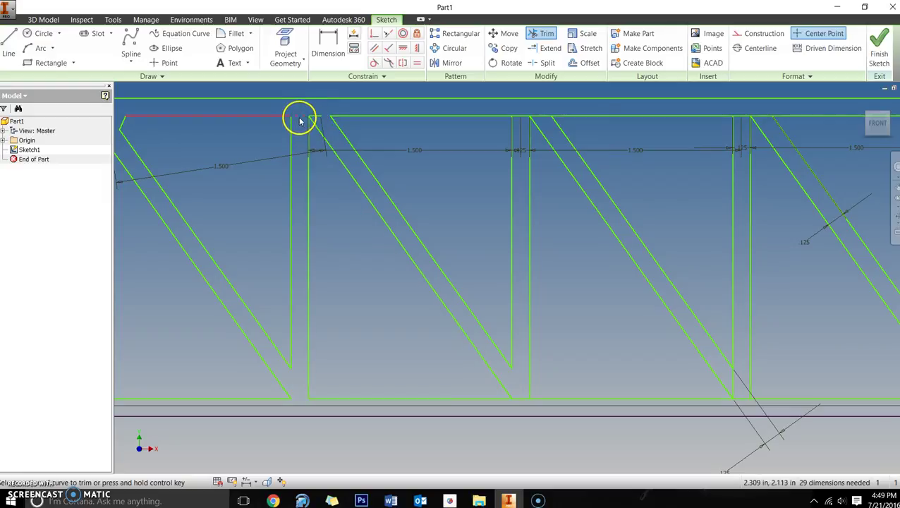
pyautogui.click(321, 124)
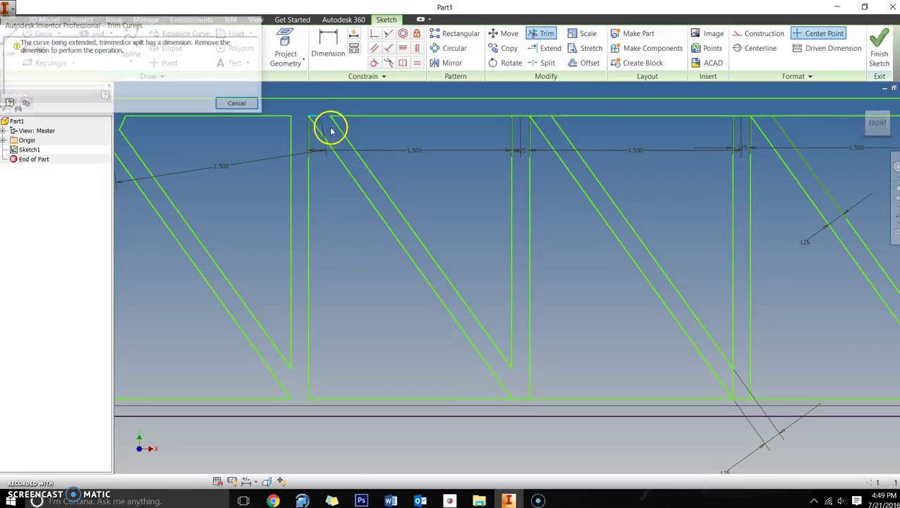
pyautogui.click(252, 105)
# Delete the three leftmost 1.500 in spacing dimensions and the 0.125 in dimension on the third post from the left.
pyautogui.scroll(2, 282, 162)
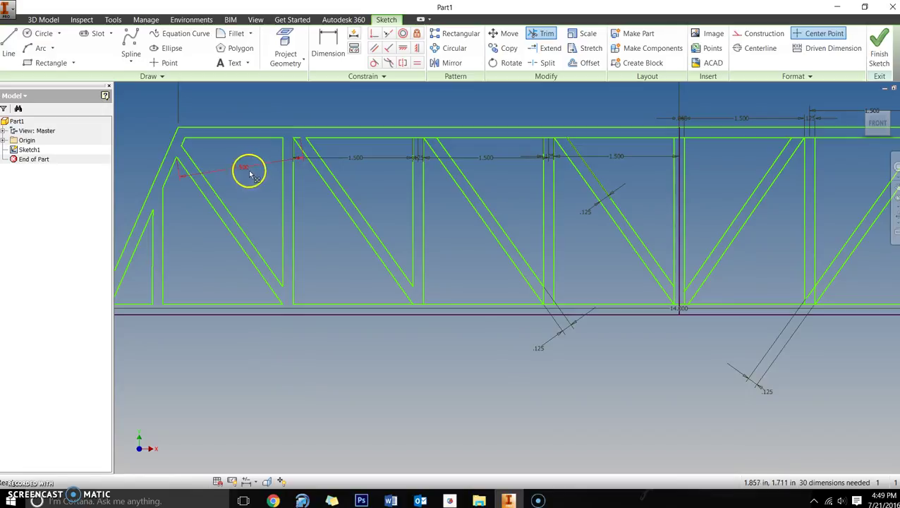
pyautogui.press('Escape')
pyautogui.click(245, 166)
pyautogui.press('Delete')
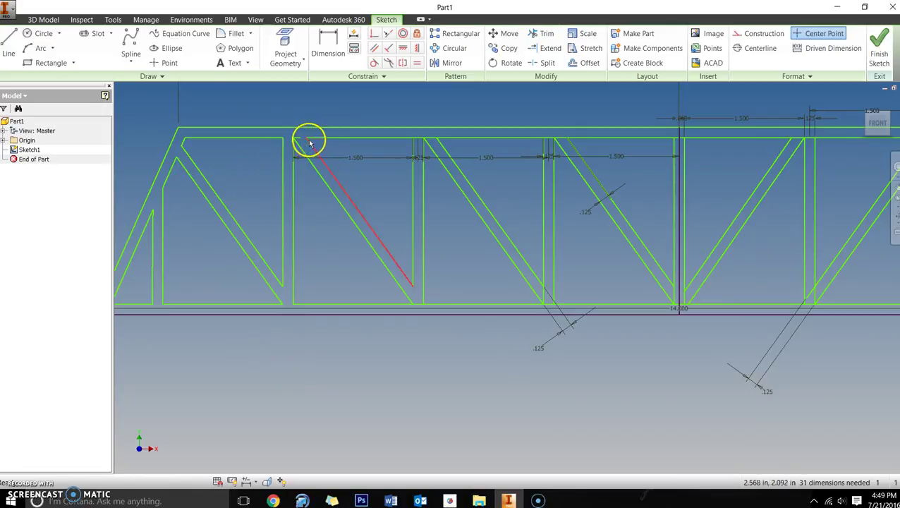
pyautogui.click(374, 157)
pyautogui.press('Delete')
pyautogui.click(483, 157)
pyautogui.press('Delete')
pyautogui.click(419, 158)
pyautogui.press('Delete')
# Trim the remaining inner upper edge at the second post's brace, and across the third post and the brace that starts there.
pyautogui.click(528, 34)
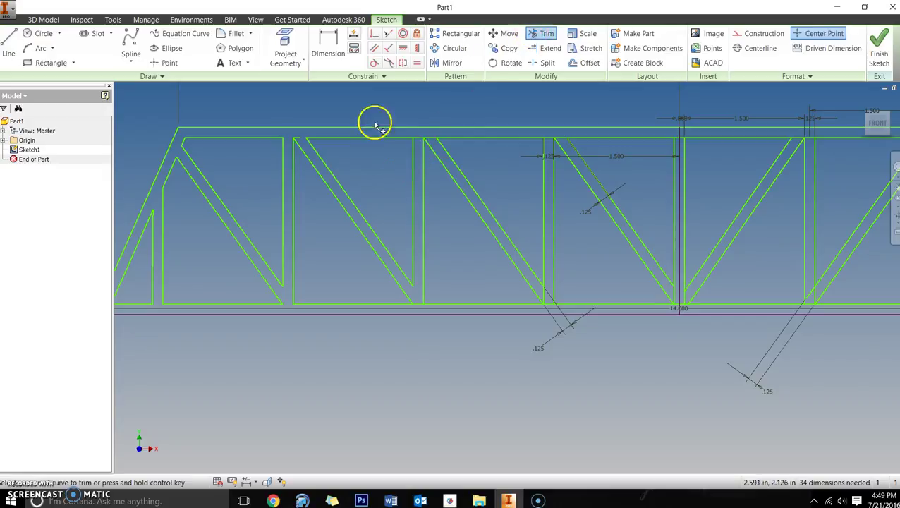
pyautogui.scroll(-4, 287, 148)
pyautogui.click(299, 138)
pyautogui.click(549, 149)
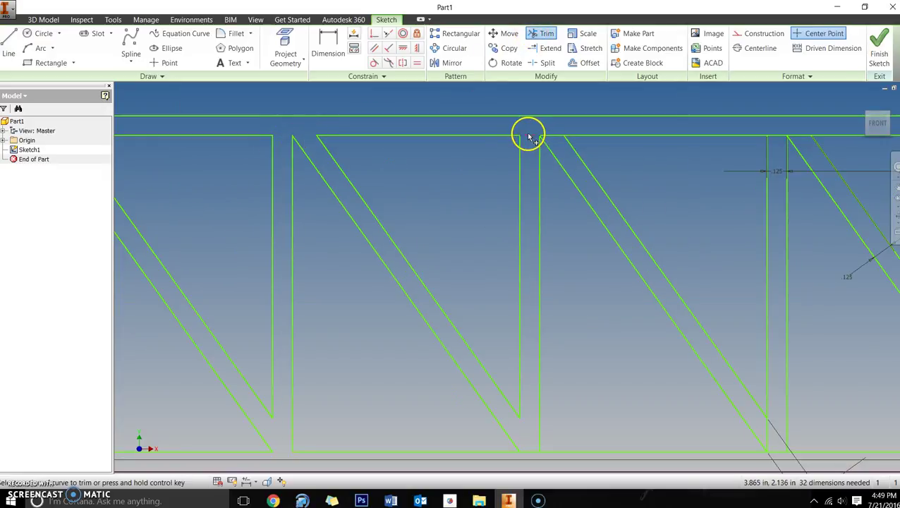
pyautogui.click(529, 137)
pyautogui.click(554, 142)
pyautogui.scroll(3, 645, 278)
pyautogui.click(659, 296)
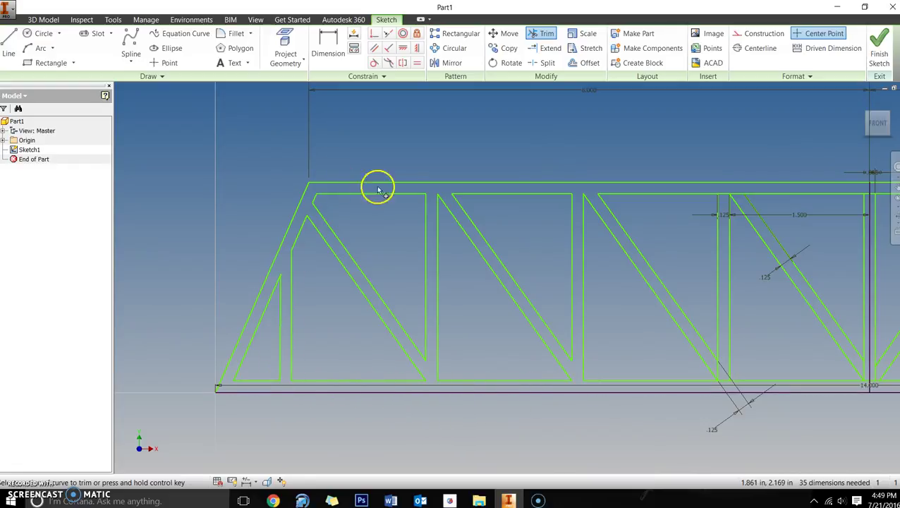
# Delete the fourth post's 0.125 in dimension, the 1.500 in spacing dimension to the central post, and the 0.125 in dimension on the brace between them.
pyautogui.moveTo(701, 225)
pyautogui.mouseDown(button='middle')
pyautogui.moveTo(546, 257)
pyautogui.moveTo(413, 246)
pyautogui.mouseUp(button='middle')
pyautogui.scroll(2, 431, 233)
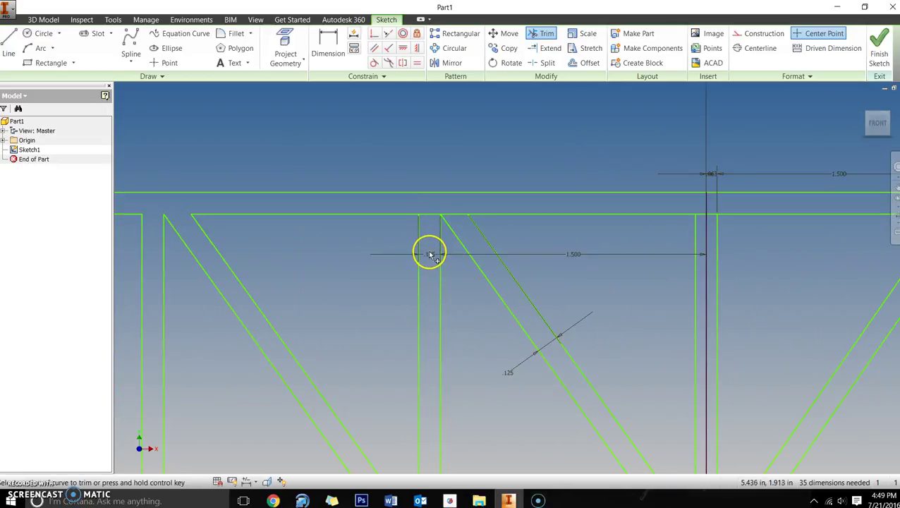
pyautogui.click(430, 254)
pyautogui.press('Escape')
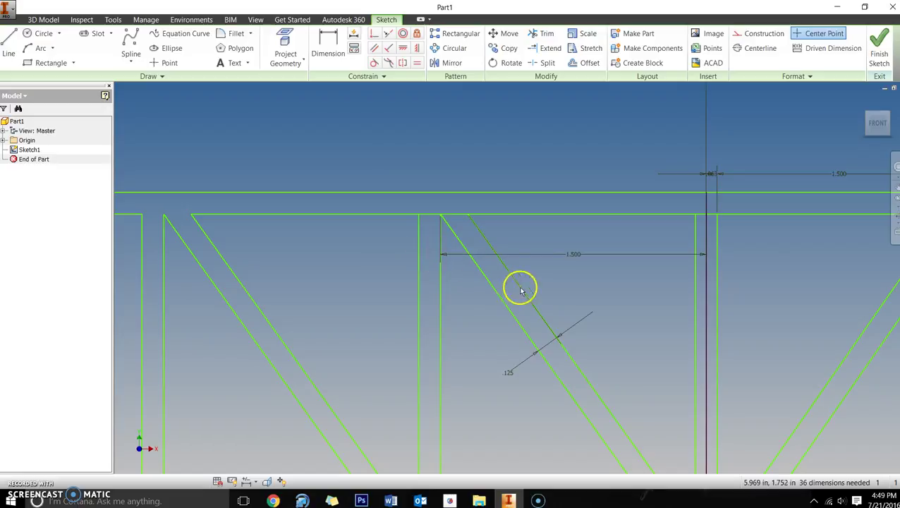
pyautogui.click(564, 255)
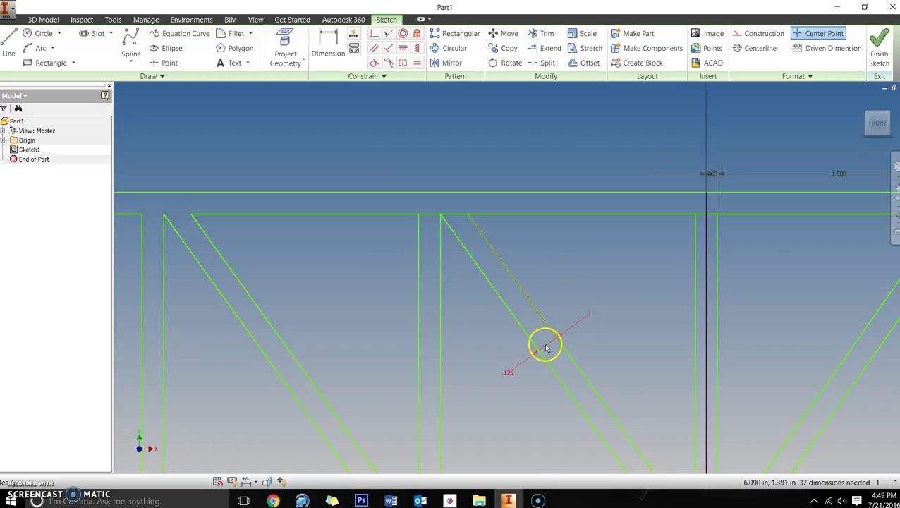
# Trim the inner upper edge across the fourth post from the left and the brace that starts at its head.
pyautogui.click(547, 34)
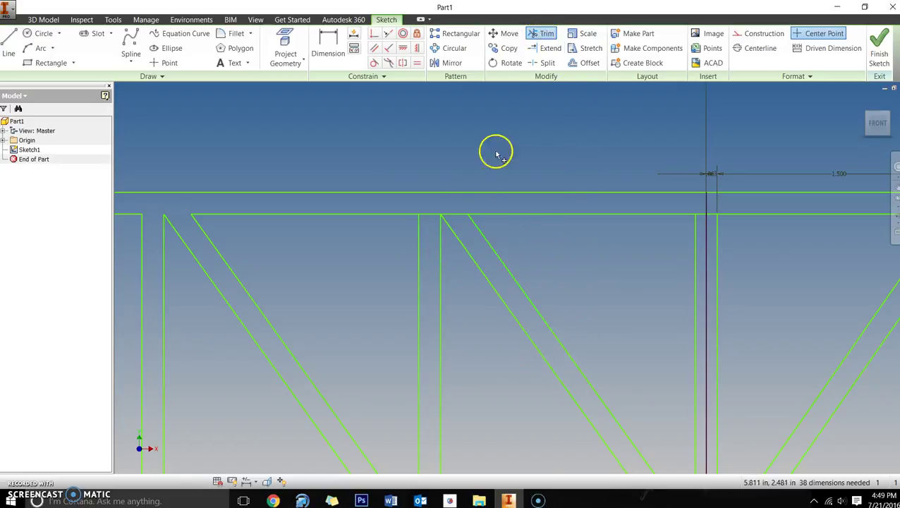
pyautogui.click(435, 215)
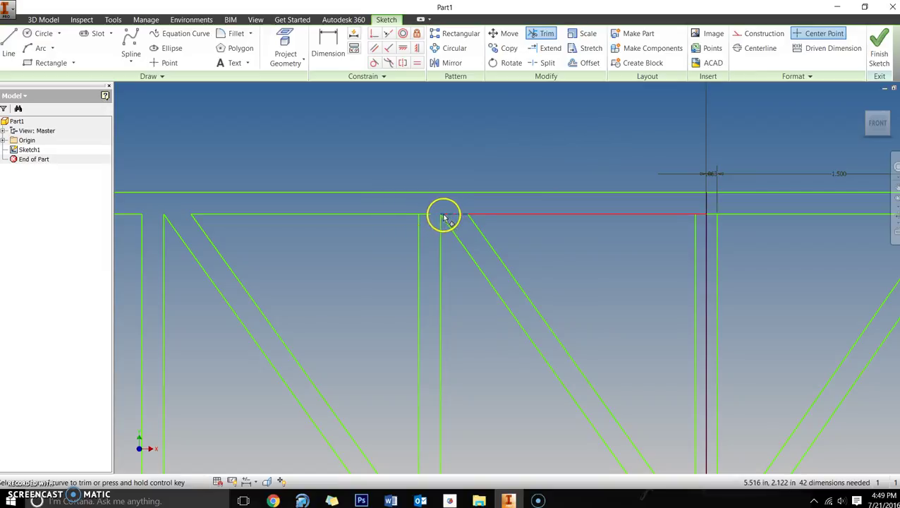
pyautogui.scroll(3, 501, 257)
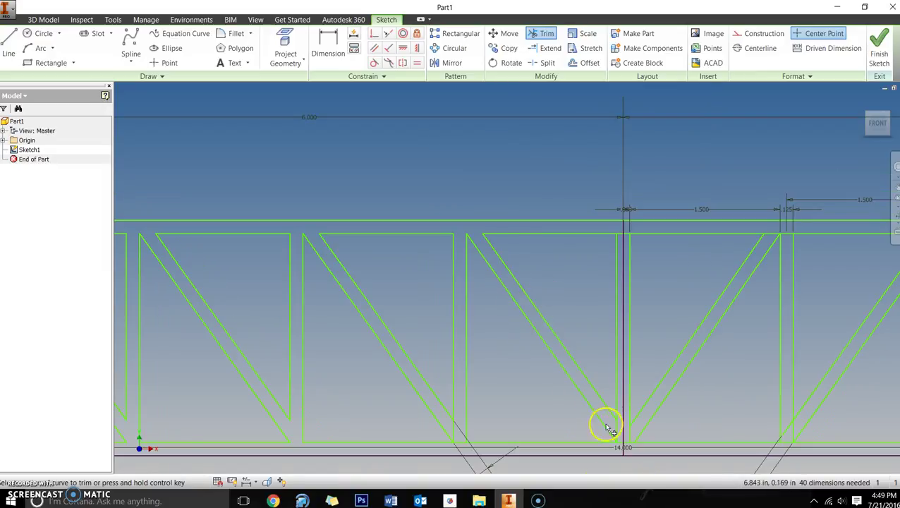
pyautogui.moveTo(587, 347)
pyautogui.mouseDown(button='middle')
pyautogui.moveTo(509, 282)
pyautogui.moveTo(400, 288)
pyautogui.moveTo(492, 313)
pyautogui.mouseUp(button='middle')
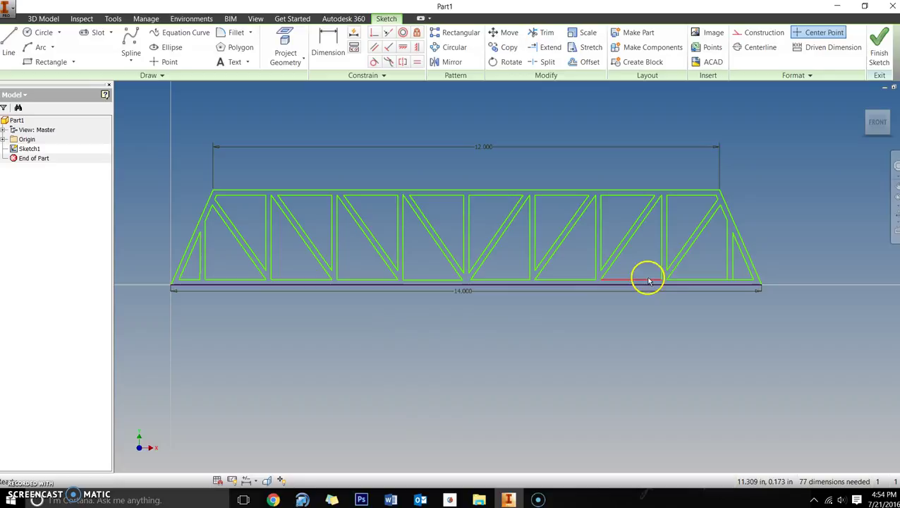
# Trim the inner lower edge across the foot of the truss's rightmost post.
pyautogui.scroll(3, 735, 281)
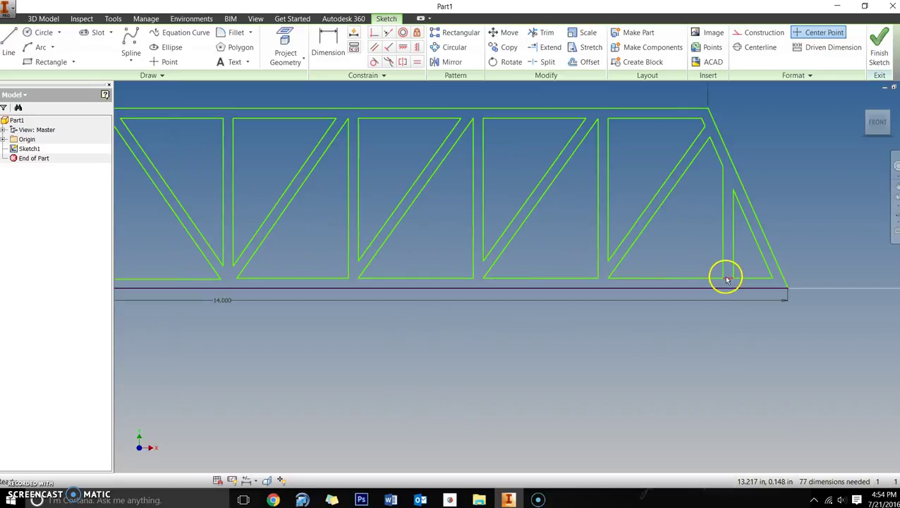
pyautogui.scroll(-3, 655, 281)
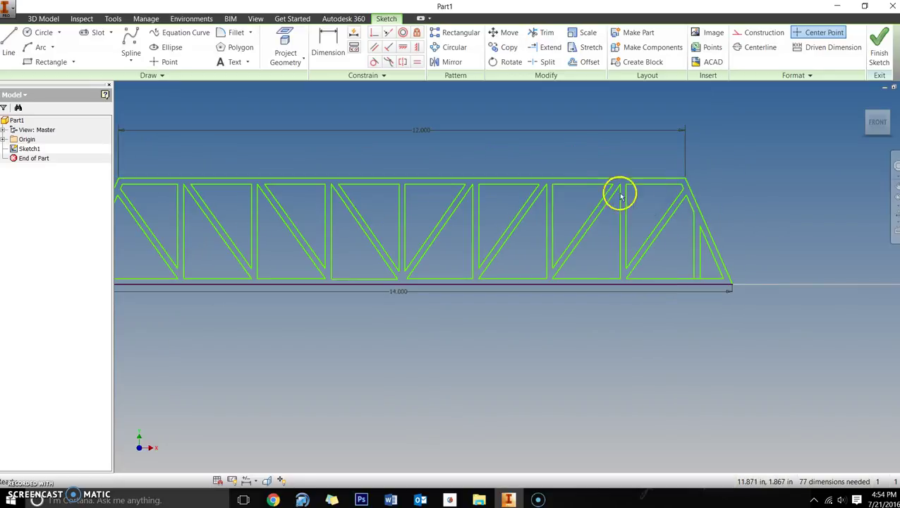
pyautogui.moveTo(168, 257)
pyautogui.mouseDown(button='middle')
pyautogui.moveTo(220, 267)
pyautogui.moveTo(215, 297)
pyautogui.mouseUp(button='middle')
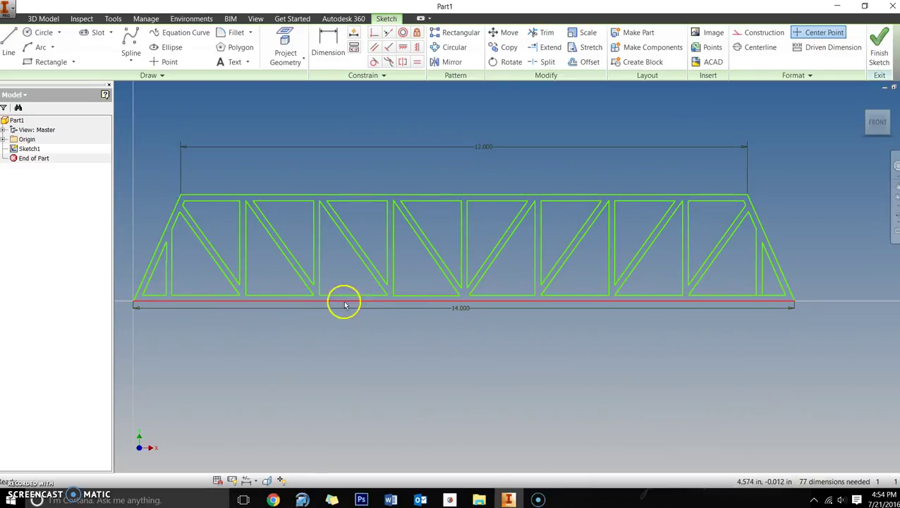
pyautogui.click(546, 32)
pyautogui.scroll(3, 720, 295)
pyautogui.scroll(-2, 705, 324)
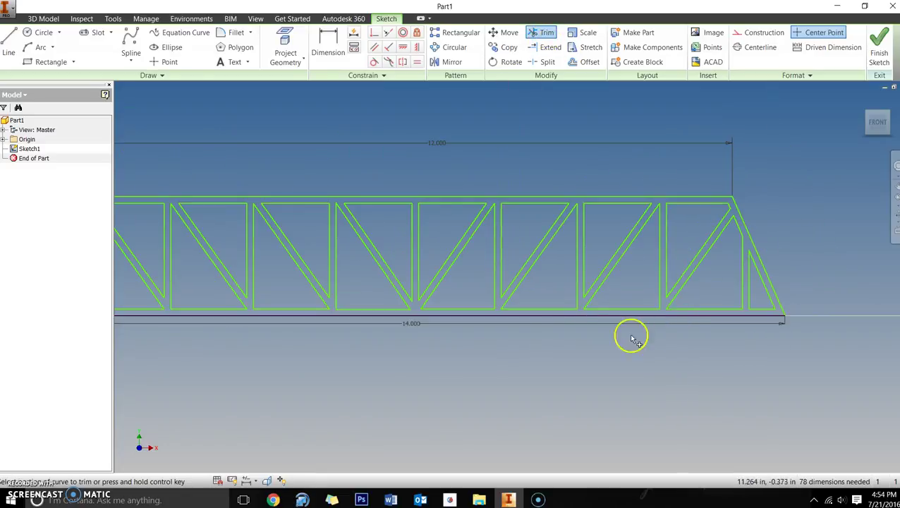
pyautogui.scroll(-3, 356, 292)
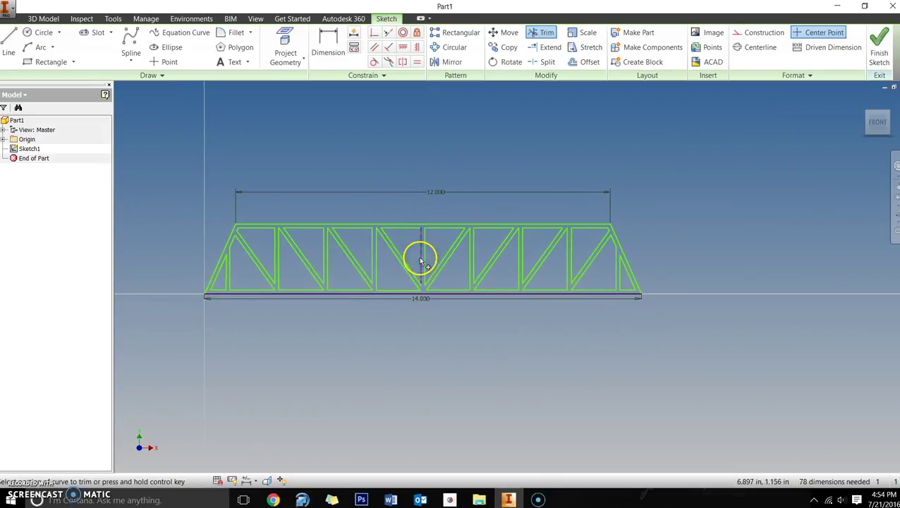
pyautogui.scroll(3, 426, 286)
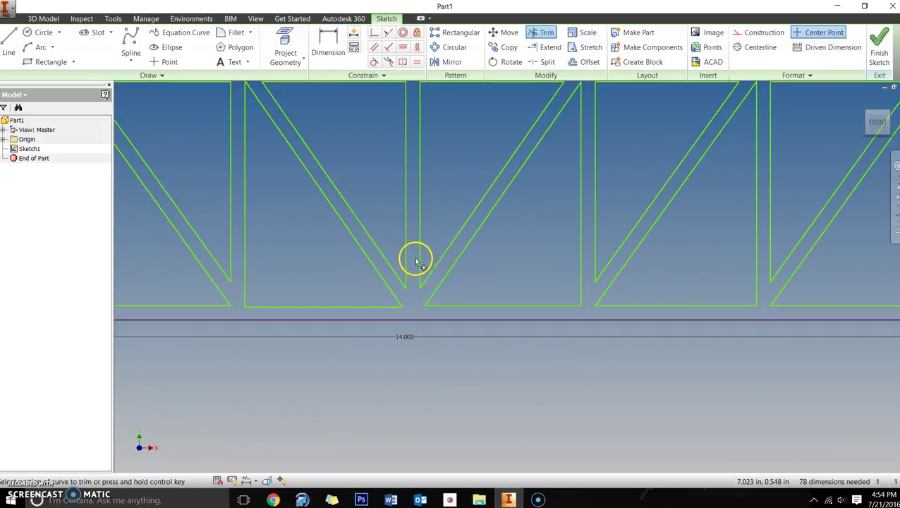
pyautogui.scroll(-1, 415, 262)
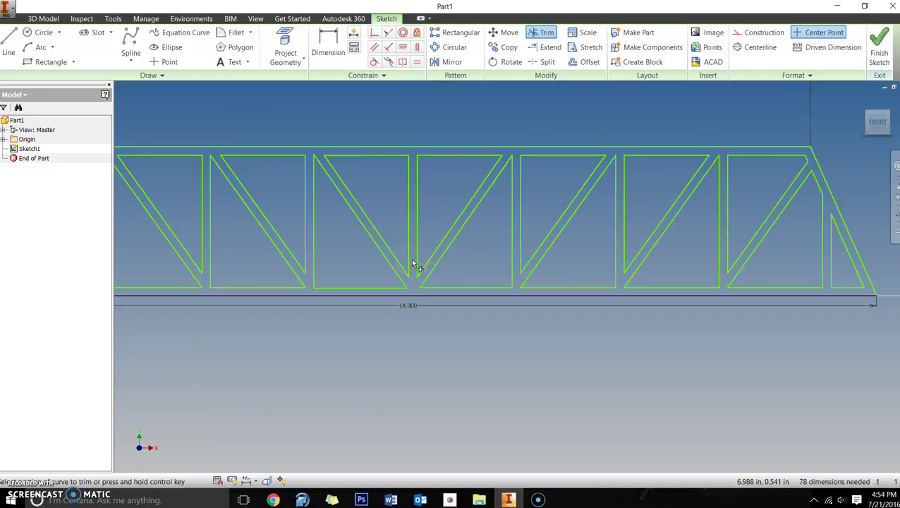
pyautogui.scroll(-2, 413, 260)
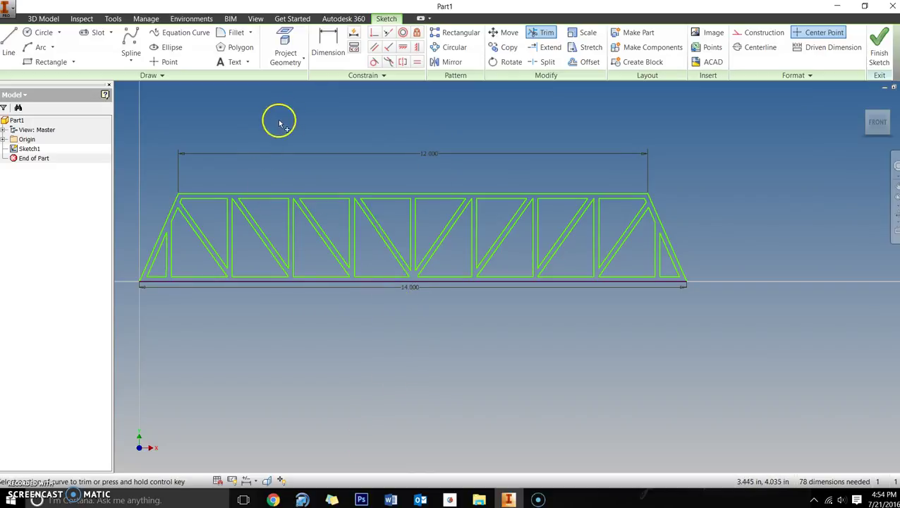
# Dimension the truss's overall height between the outer upper edge and the bottom edge, keeping the proposed value.
pyautogui.click(322, 65)
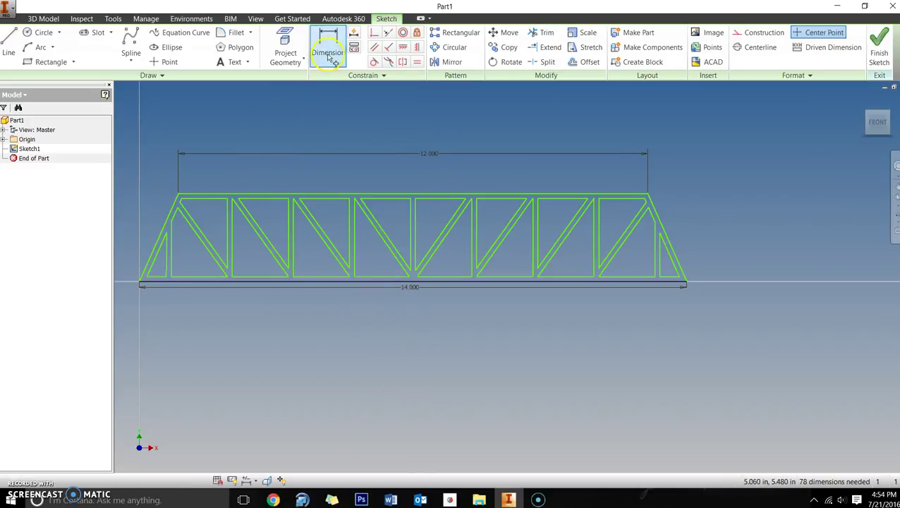
pyautogui.click(490, 195)
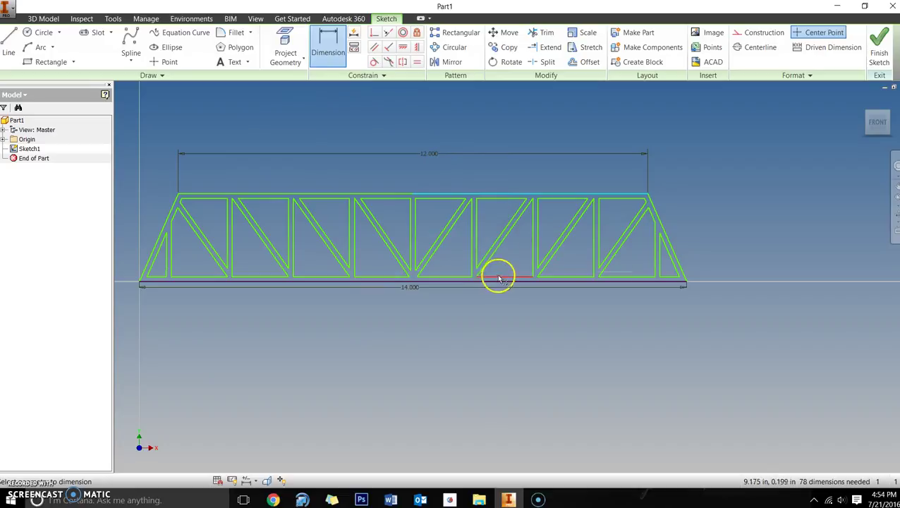
pyautogui.click(462, 283)
pyautogui.click(786, 250)
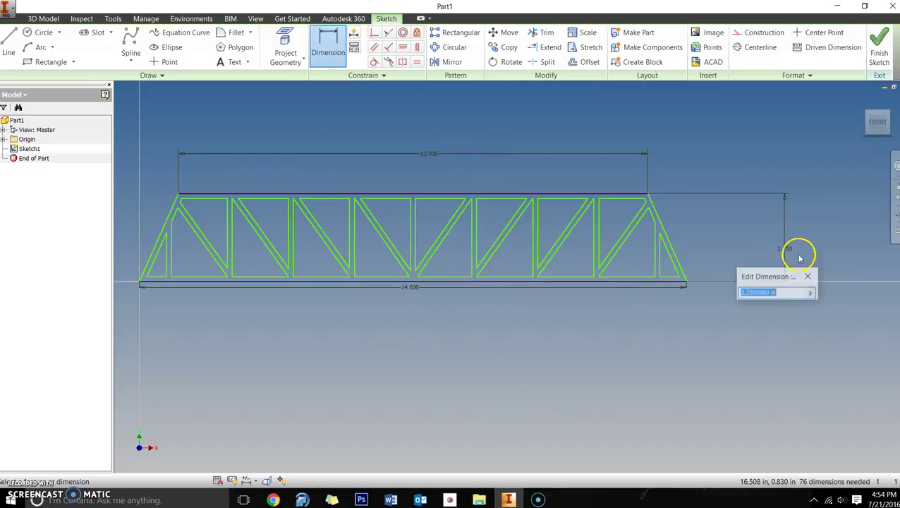
pyautogui.click(810, 292)
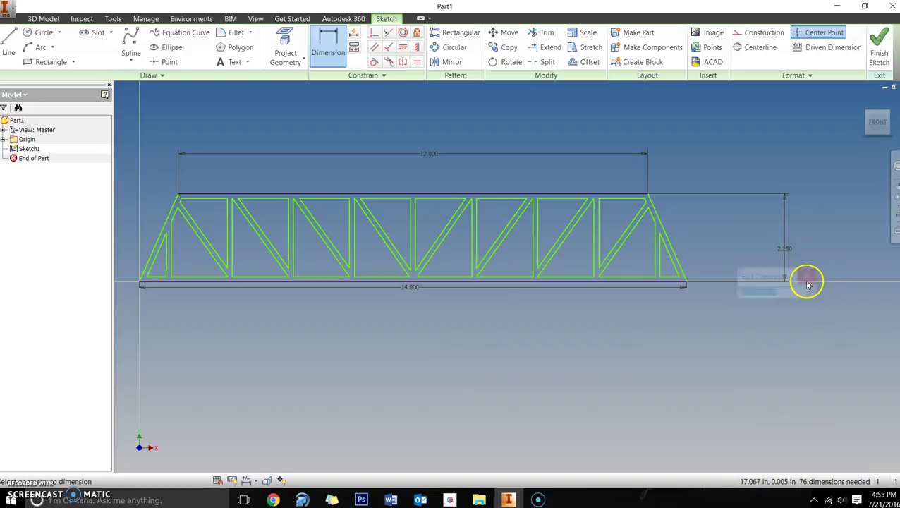
pyautogui.click(535, 291)
pyautogui.click(452, 308)
pyautogui.click(414, 285)
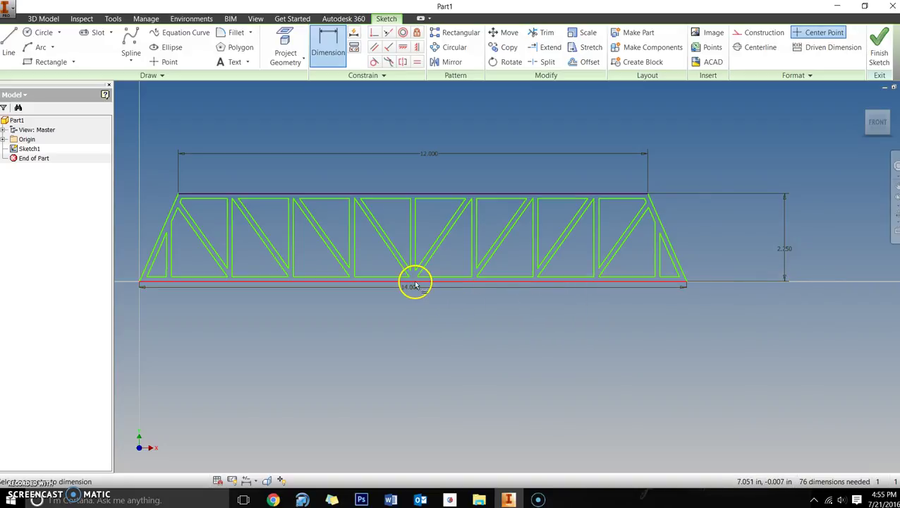
pyautogui.click(384, 373)
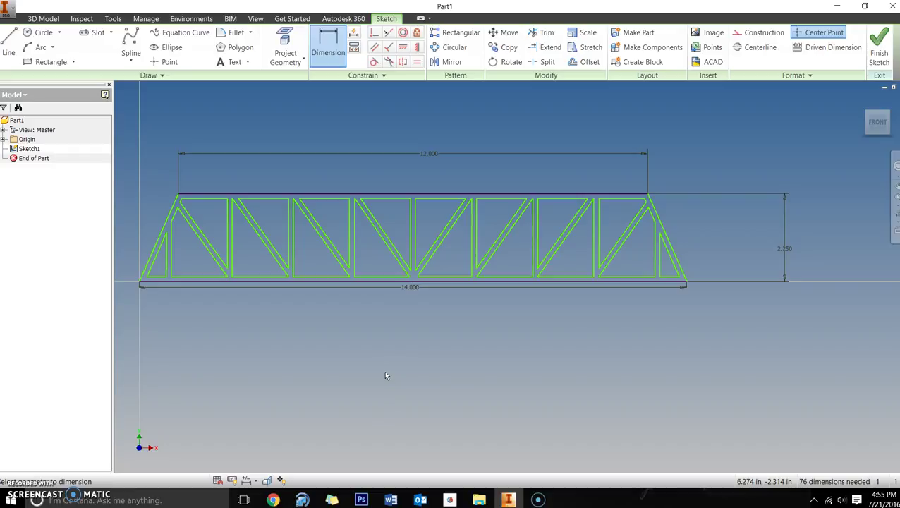
pyautogui.moveTo(284, 387); pyautogui.dragTo(307, 336)
pyautogui.moveTo(374, 351); pyautogui.dragTo(394, 350)
pyautogui.moveTo(416, 337)
pyautogui.mouseDown()
pyautogui.moveTo(506, 311)
pyautogui.moveTo(317, 277)
pyautogui.moveTo(297, 232)
pyautogui.mouseUp()
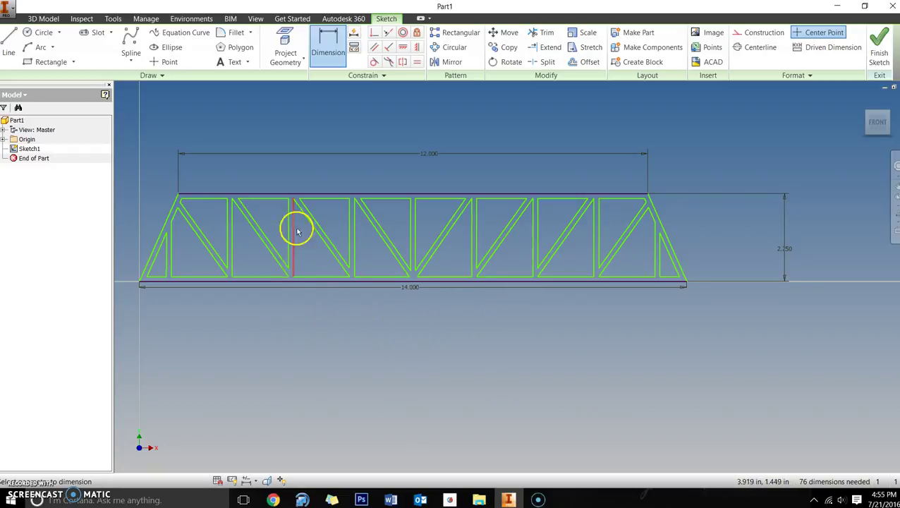
# Finish the dimensioned truss sketch and return to 3D modelling.
pyautogui.click(879, 55)
pyautogui.moveTo(769, 191)
pyautogui.keyDown('shift'); pyautogui.mouseDown(button='middle')
pyautogui.moveTo(649, 251)
pyautogui.moveTo(789, 310)
pyautogui.moveTo(558, 315)
pyautogui.moveTo(472, 280)
pyautogui.mouseUp(button='middle'); pyautogui.keyUp('shift')
pyautogui.scroll(-2, 518, 307)
pyautogui.scroll(2, 524, 312)
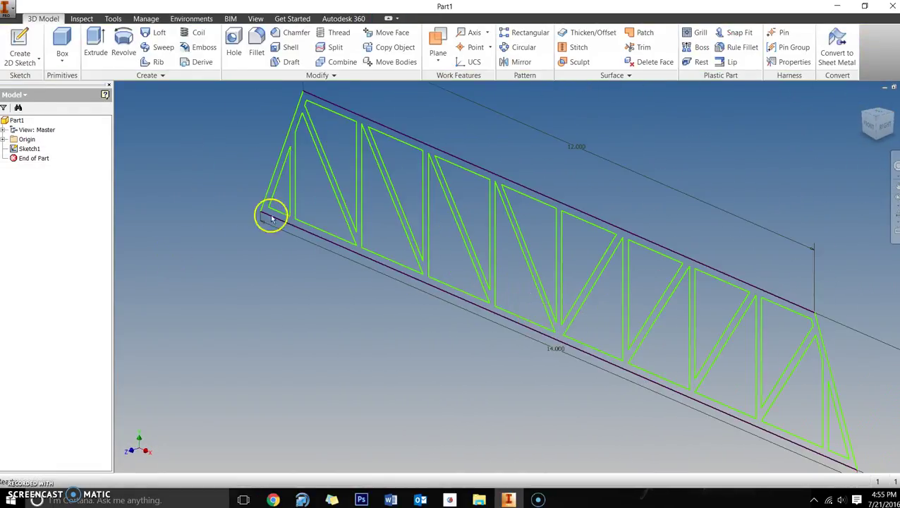
# Extrude the closed profile of the truss members, leaving the panels between them open, as a solid with a distance of 1/8 in.
pyautogui.click(99, 45)
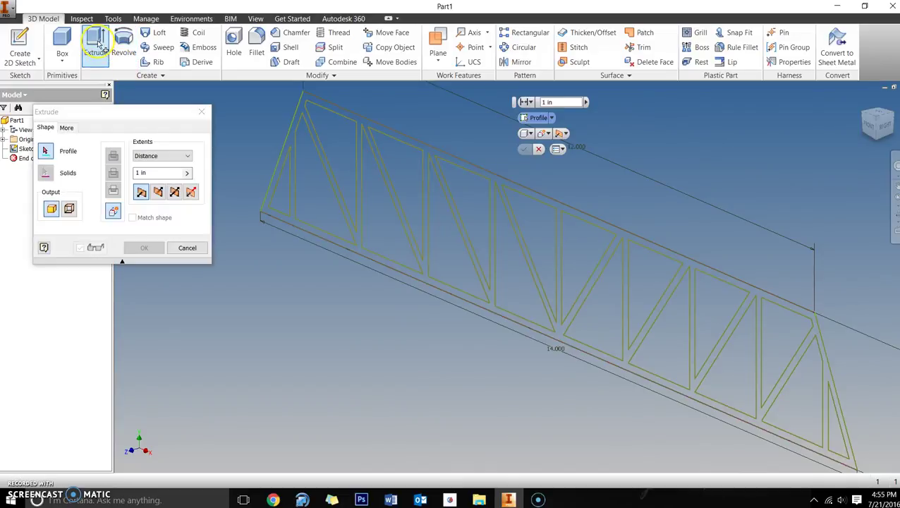
pyautogui.click(147, 172)
pyautogui.write('1/8')
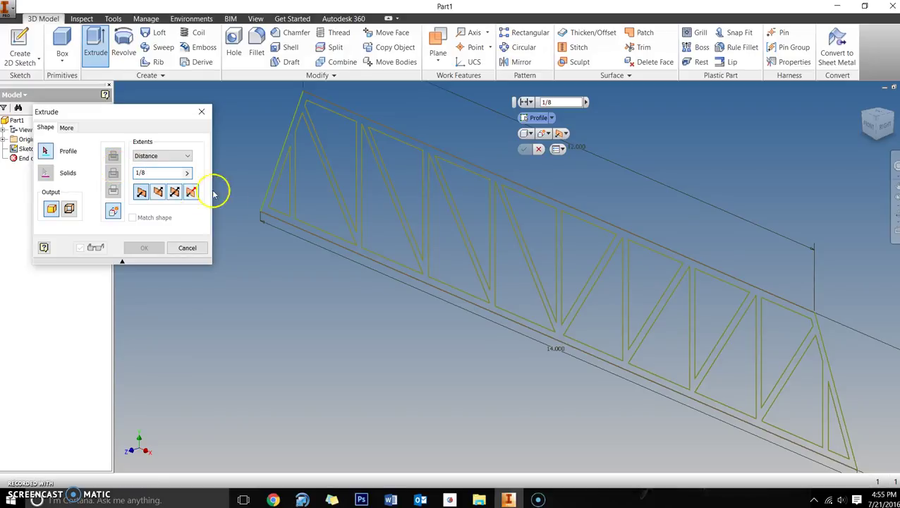
pyautogui.click(379, 132)
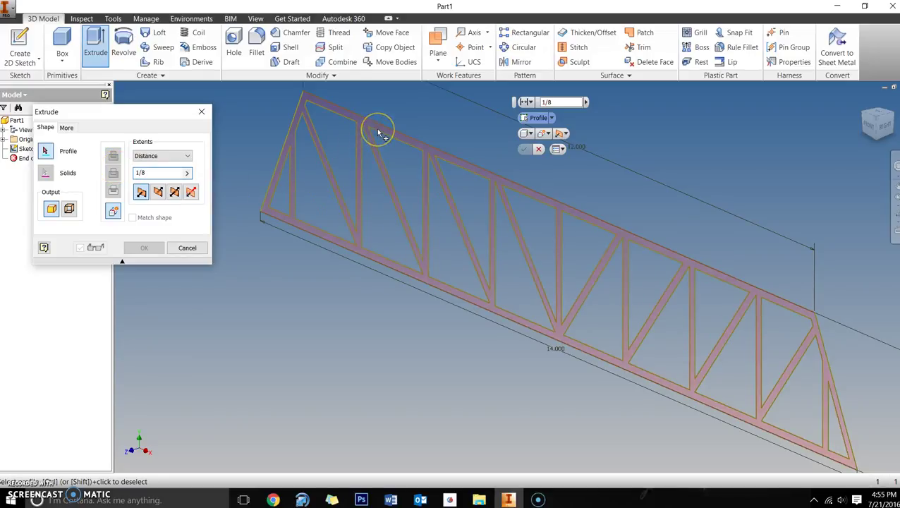
pyautogui.moveTo(378, 132)
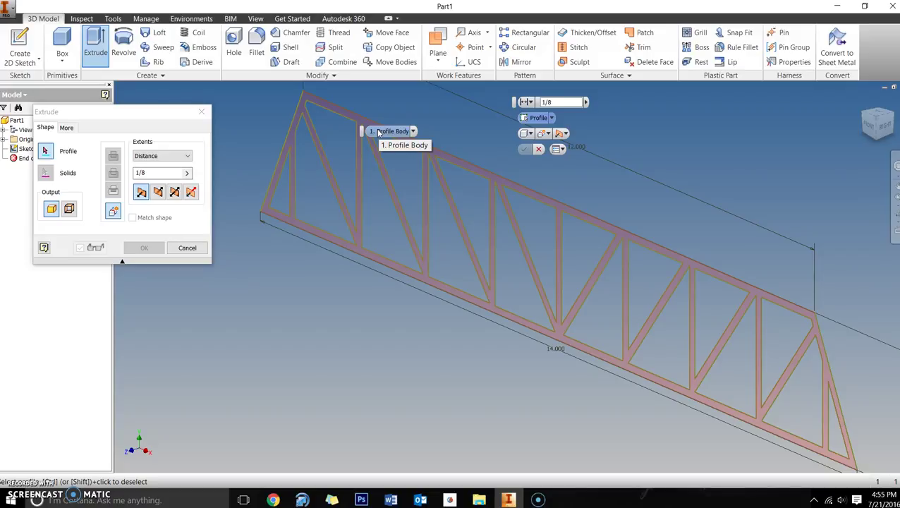
pyautogui.click(373, 130)
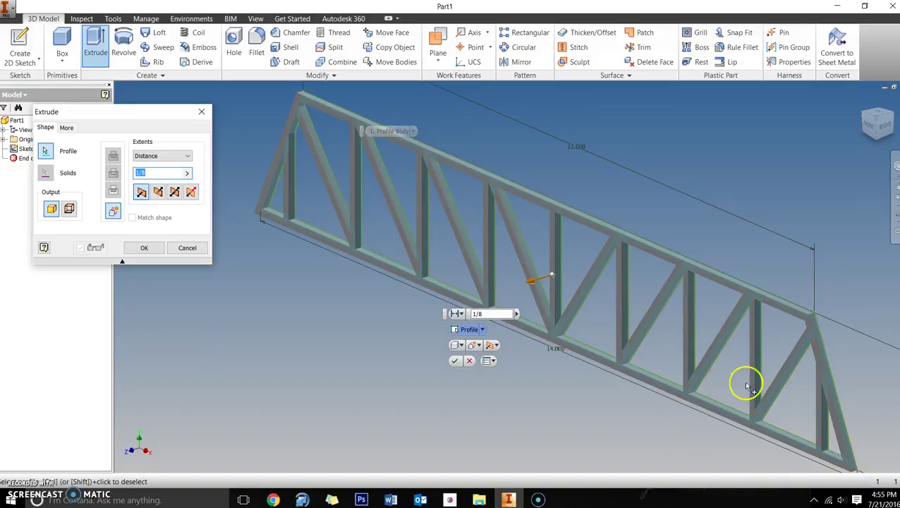
pyautogui.scroll(2, 707, 396)
pyautogui.scroll(-2, 698, 394)
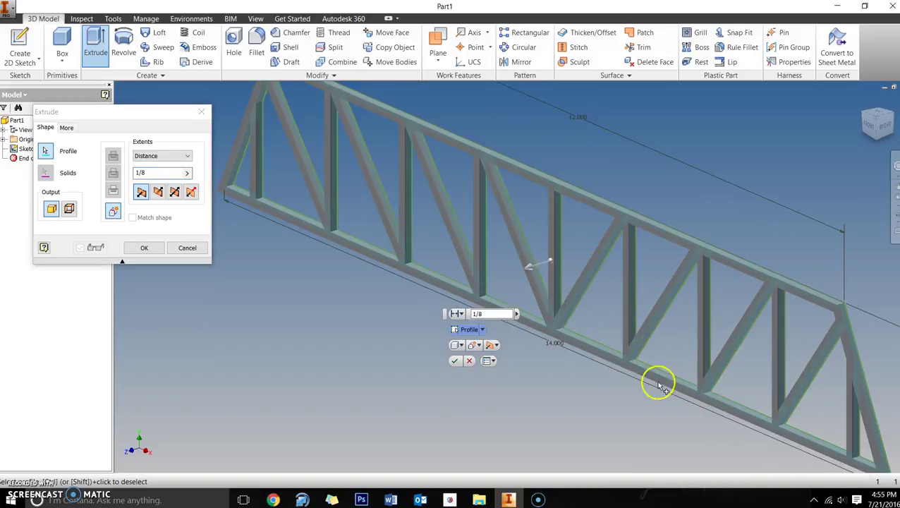
pyautogui.scroll(2, 568, 300)
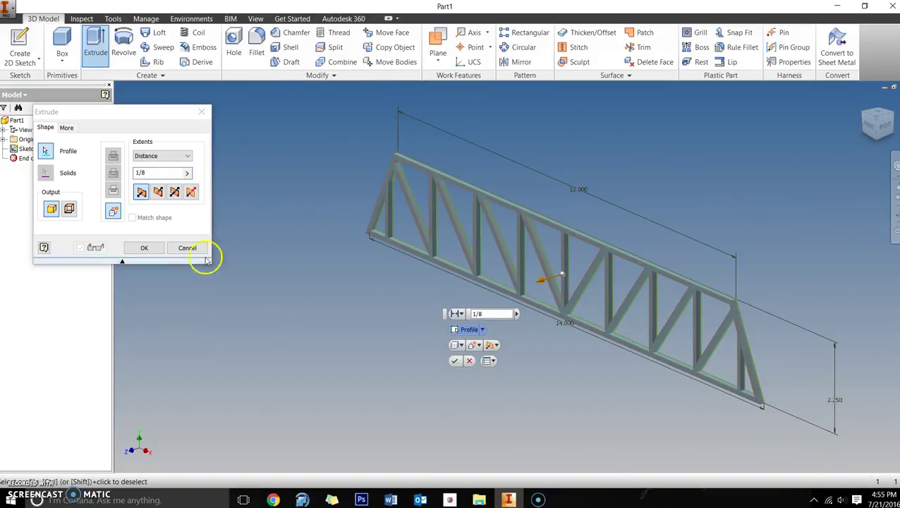
pyautogui.click(144, 248)
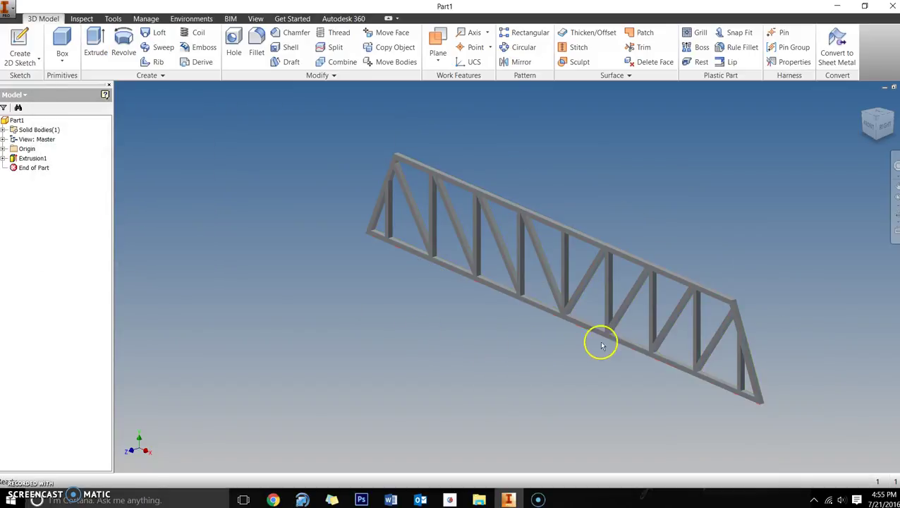
pyautogui.scroll(-2, 606, 341)
pyautogui.scroll(2, 610, 343)
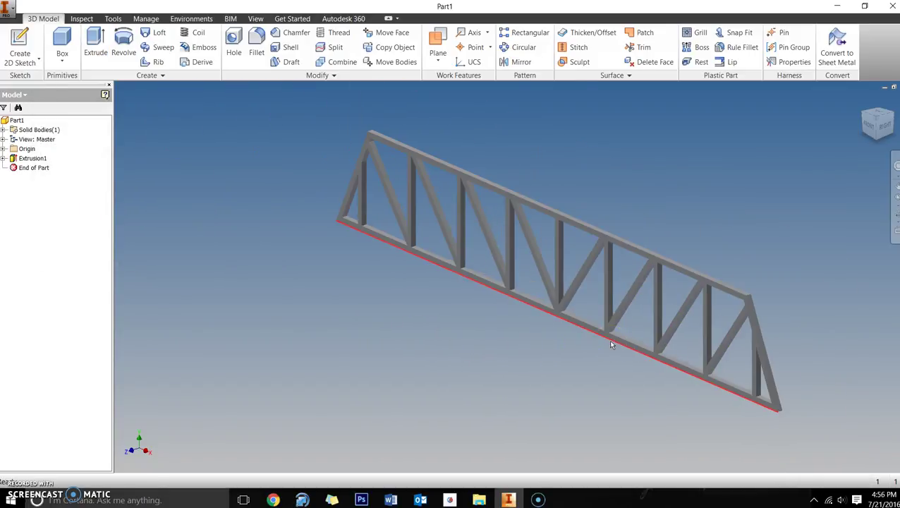